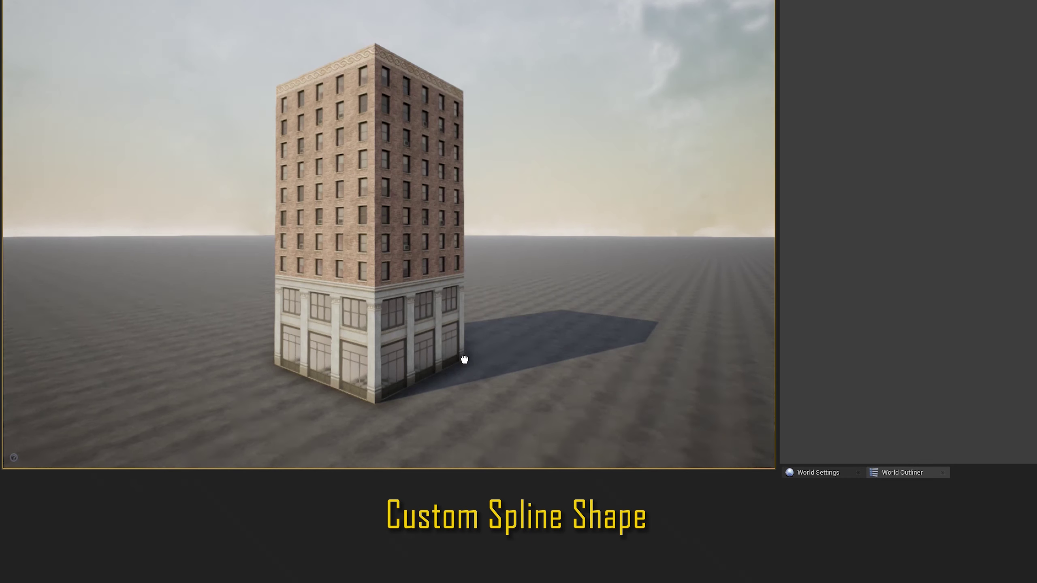
Drag the building's footprint spline corners to new spots and set one corner point to Curve
left_click(499, 364)
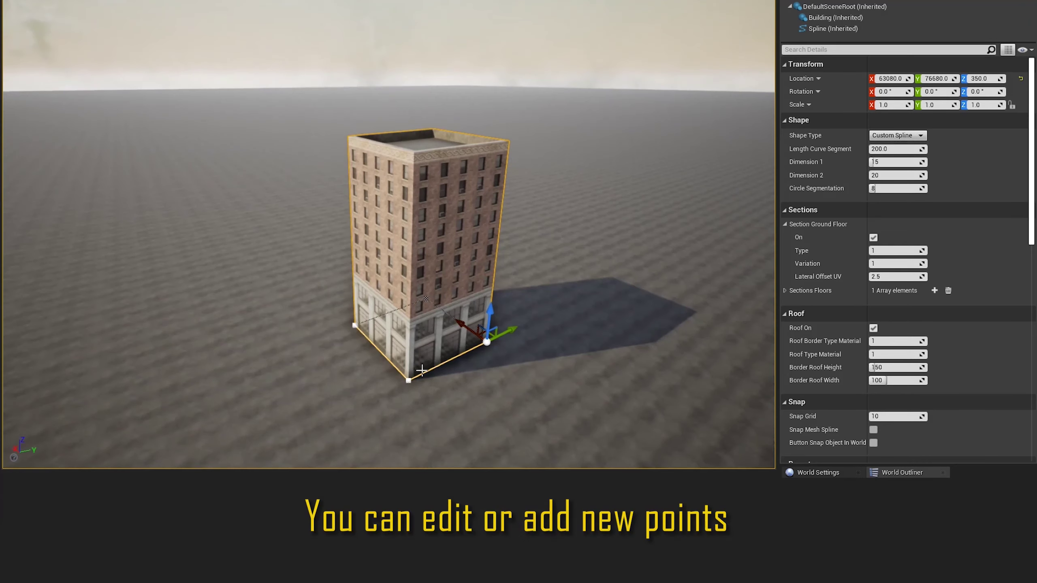
left_click_drag(431, 385, 402, 400)
left_click_drag(352, 325, 307, 281)
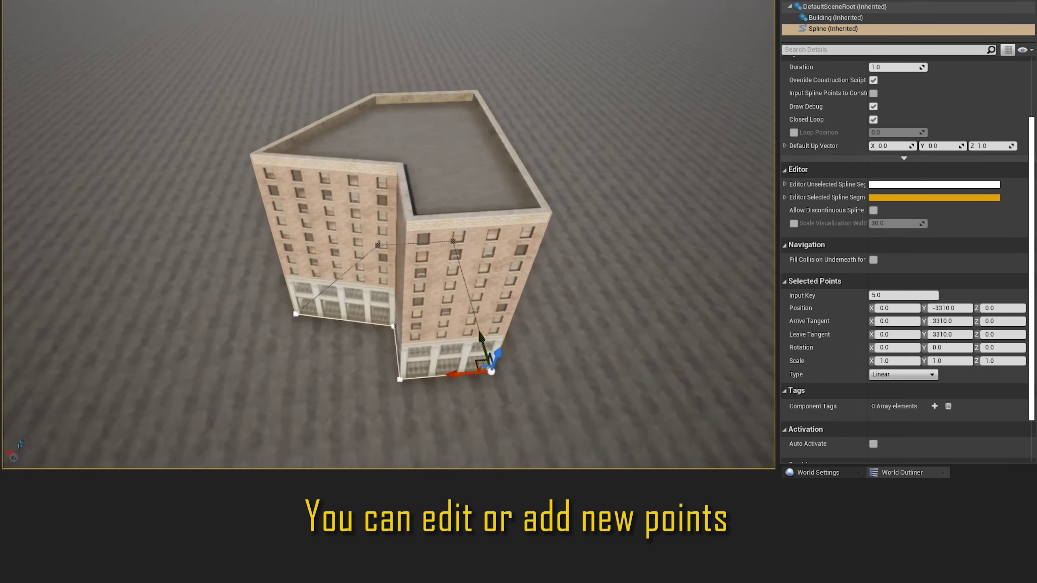
left_click_drag(411, 365, 507, 292)
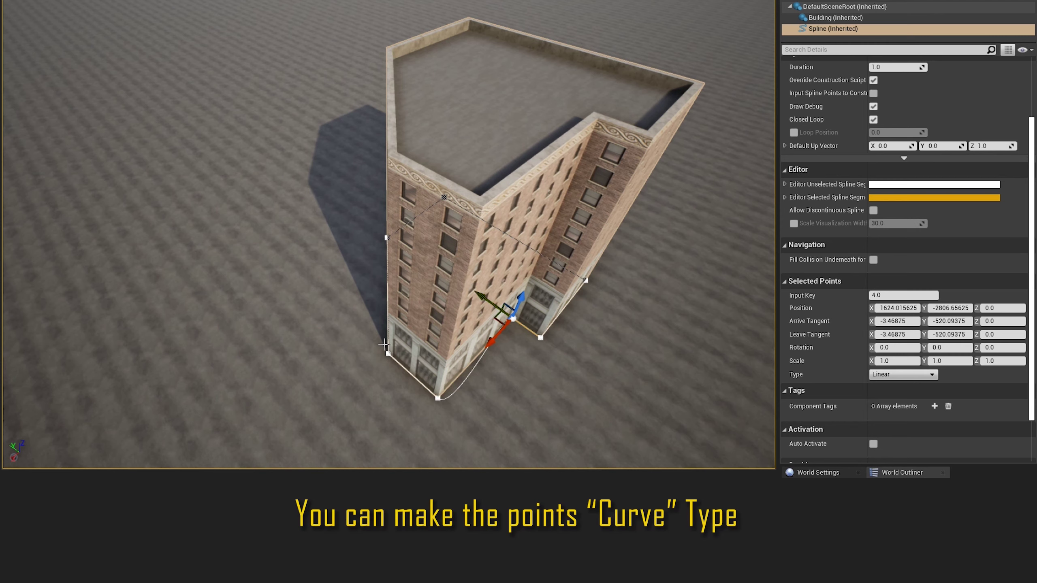
left_click(902, 374)
left_click(889, 391)
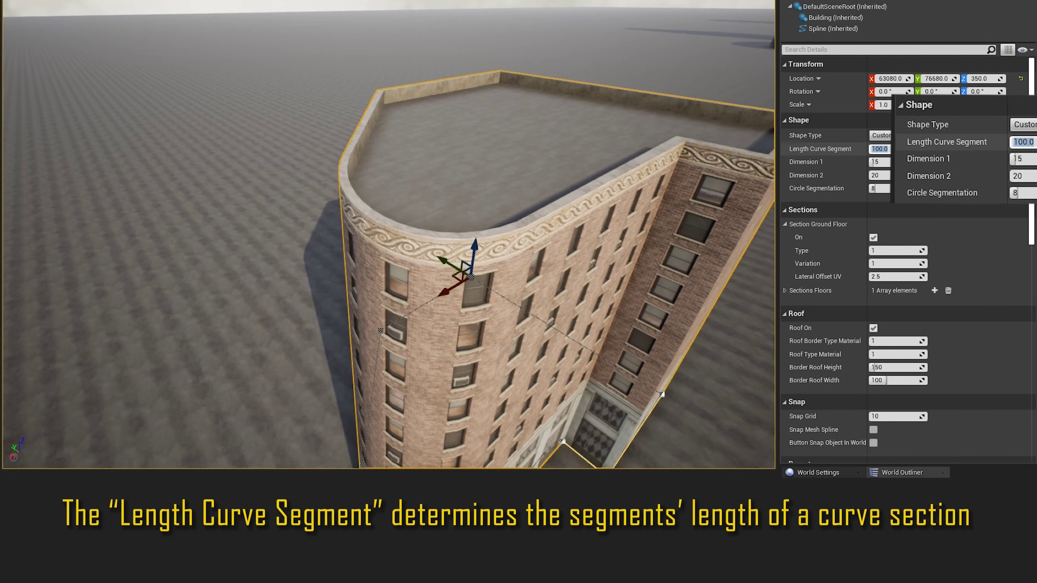
Try a widened Rectangle shape, then switch Shape Type to Circle with Dimension 1 at 20
left_click(894, 150)
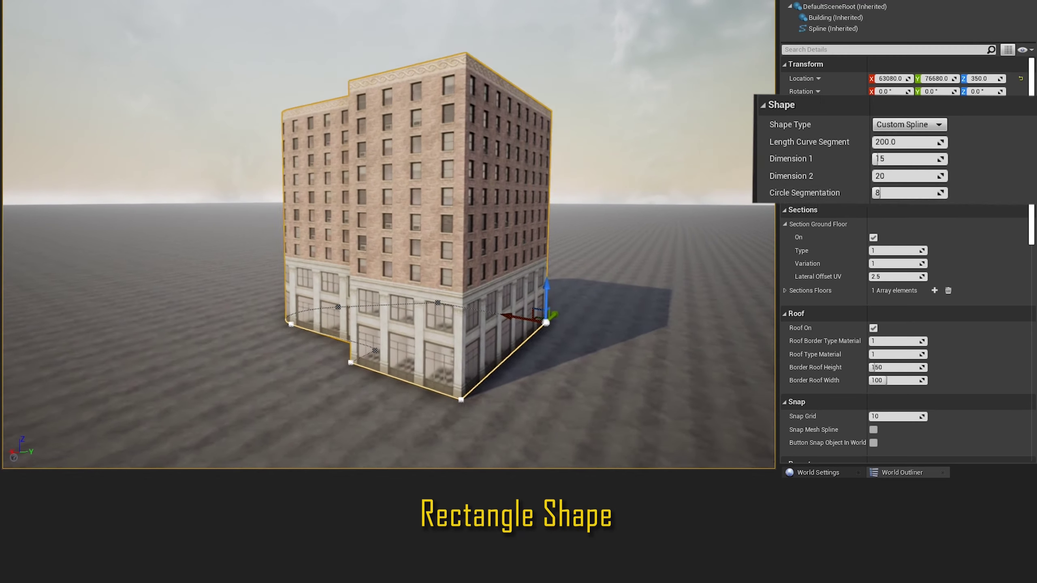
left_click(909, 124)
left_click(817, 144)
mouse_move(858, 158)
left_mouse_down()
mouse_move(882, 158)
mouse_move(845, 159)
mouse_move(867, 178)
mouse_move(832, 158)
left_mouse_up()
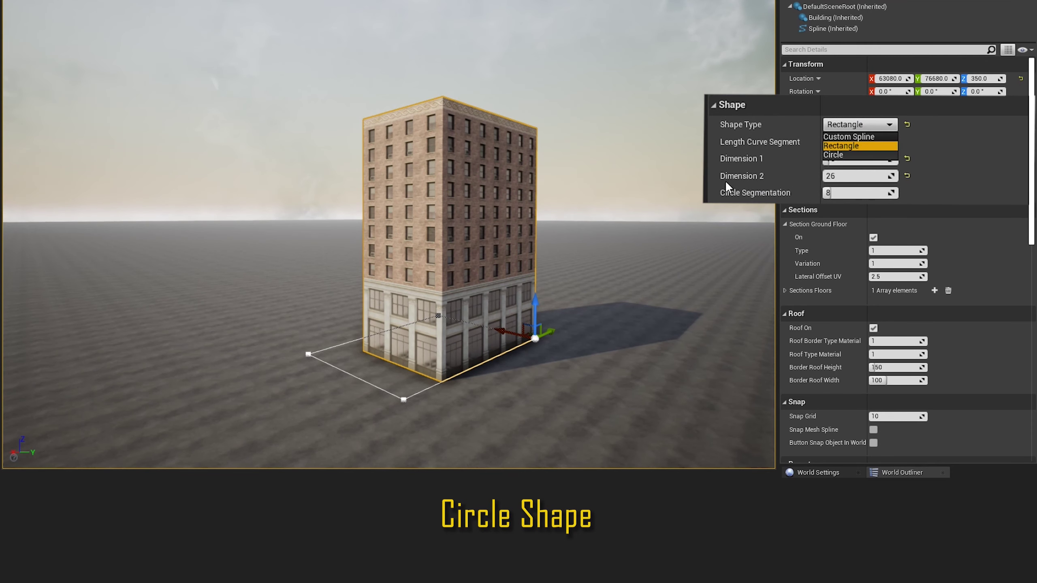
left_click(857, 155)
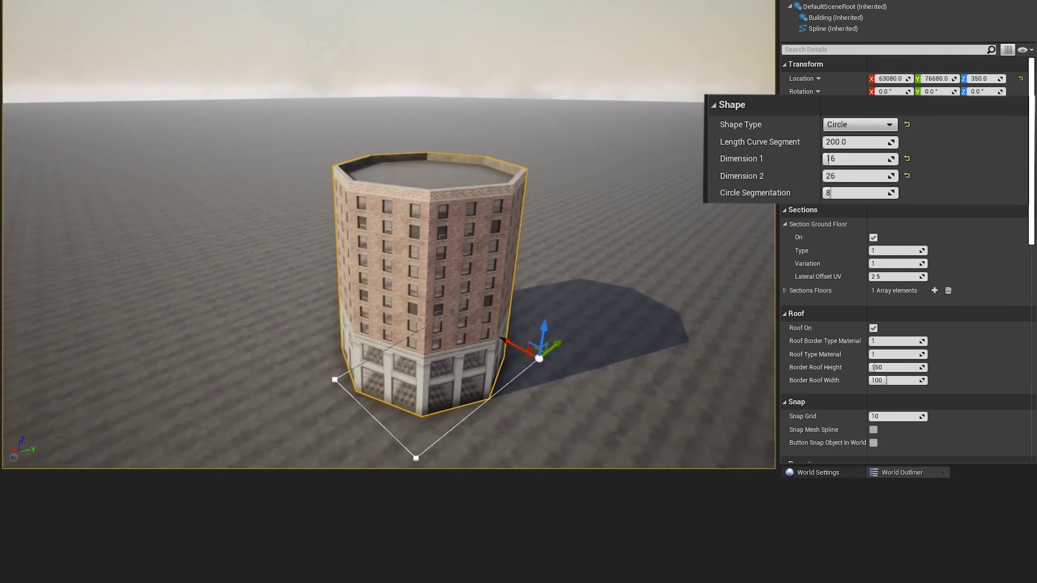
mouse_move(858, 159)
left_mouse_down()
mouse_move(831, 160)
mouse_move(838, 193)
left_mouse_up()
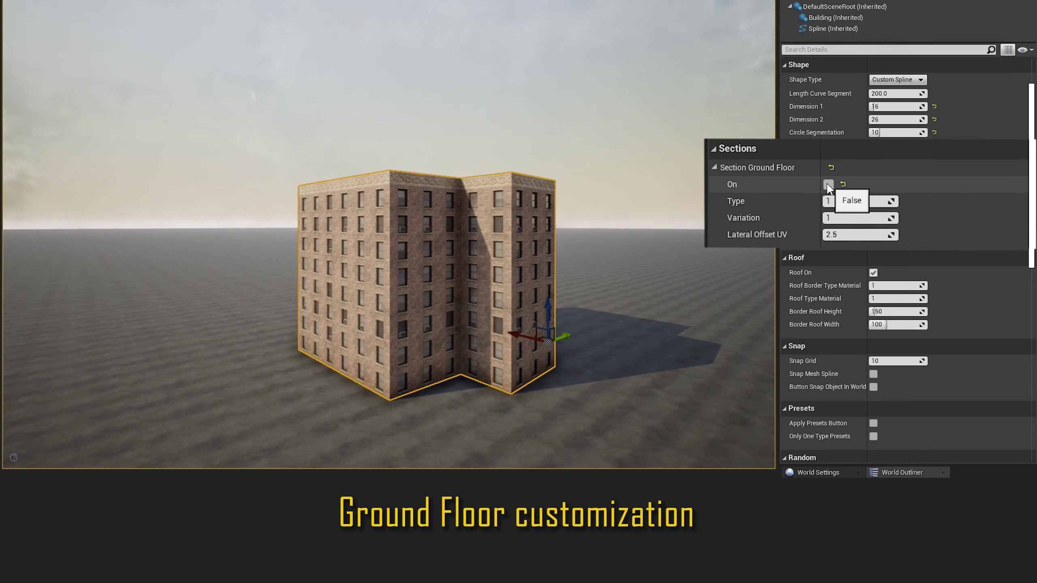
Set the ground floor to Type 4, Variation 3 and Lateral Offset UV 1
left_click(847, 201)
type("2")
key("Return")
type("4")
key("Return")
left_click(844, 218)
type("3")
key("Return")
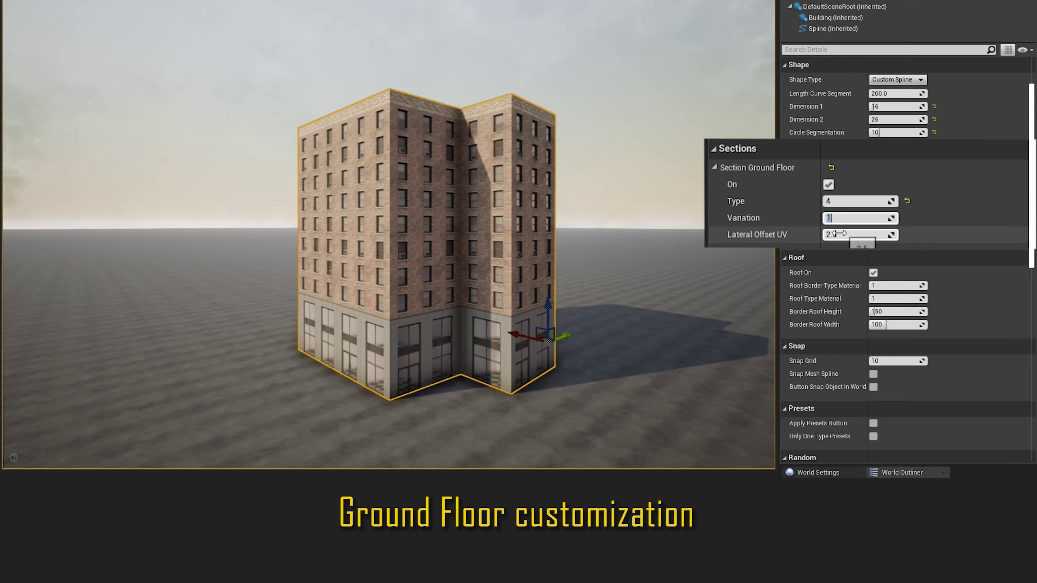
type("1")
key("Return")
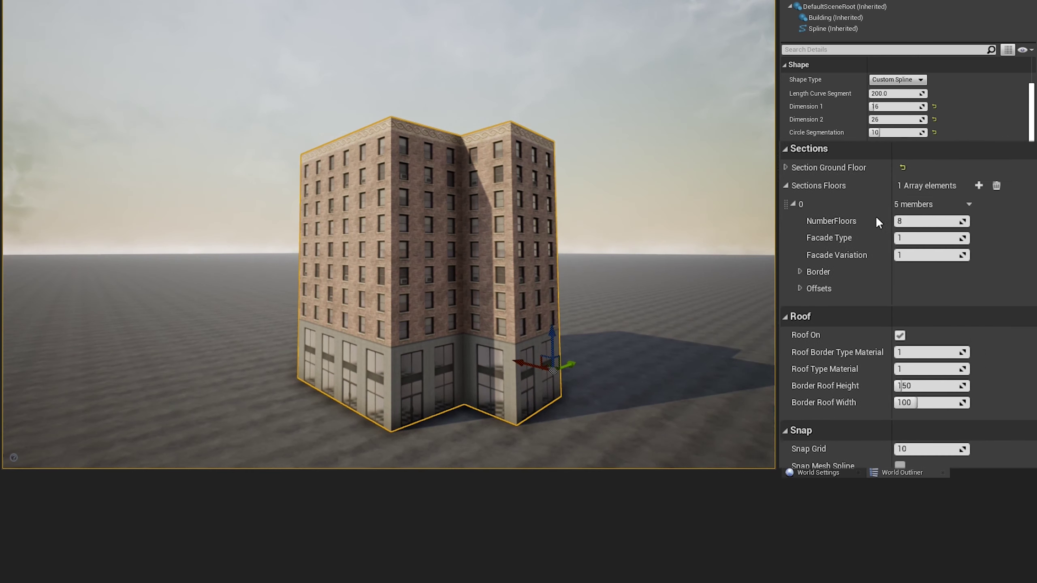
Add floor sections with 5, 4 and 6 floors, changing the first section's Facade Type and Variation
left_click(720, 204)
left_click(907, 186)
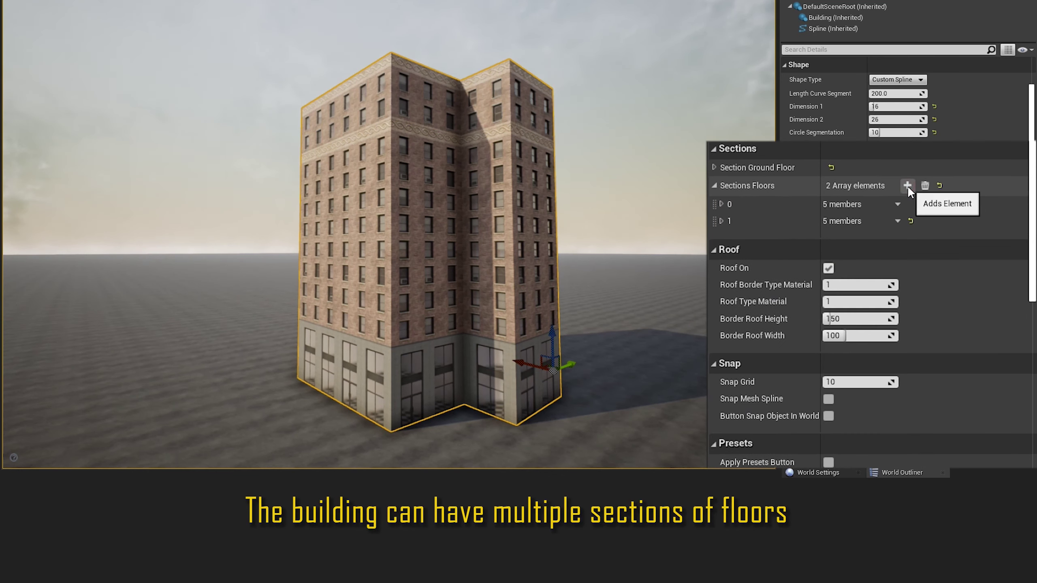
left_click(907, 185)
left_click(721, 204)
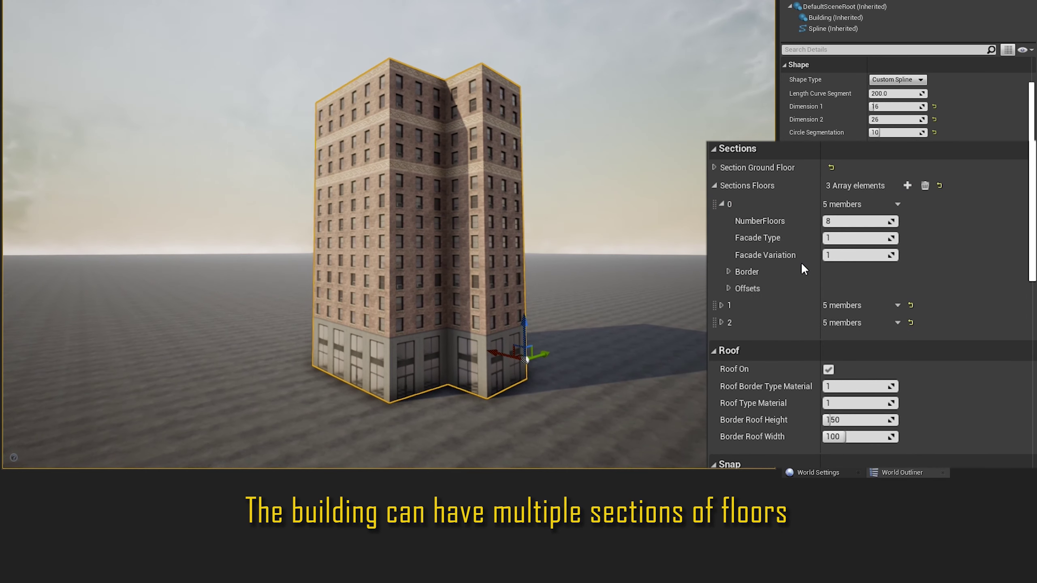
double_click(857, 221)
type("5")
key("Return")
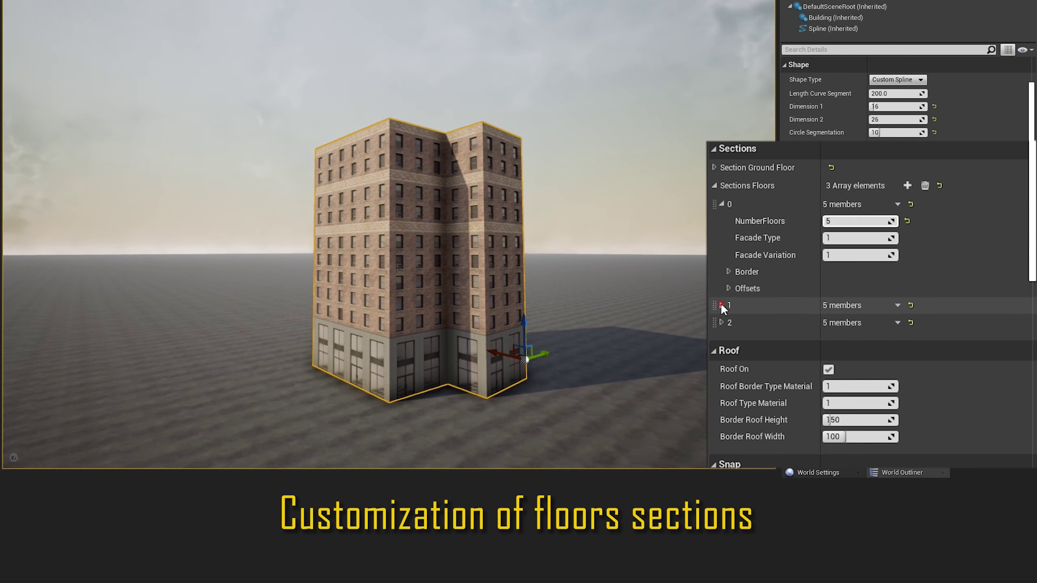
left_click(721, 305)
left_click(721, 406)
left_click_drag(841, 424, 861, 424)
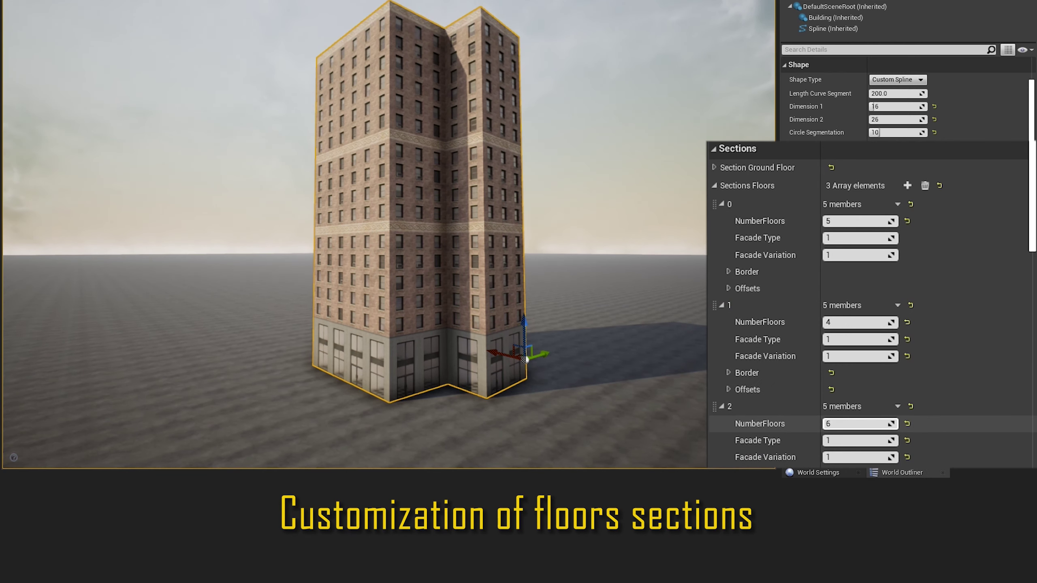
mouse_move(840, 237)
left_mouse_down()
mouse_move(862, 237)
mouse_move(848, 239)
left_mouse_up()
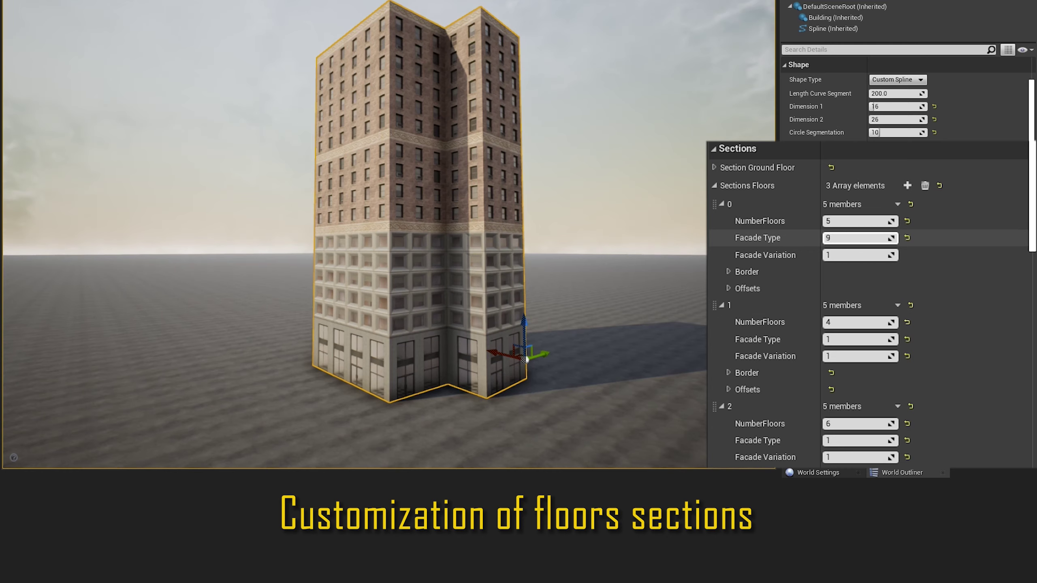
left_click_drag(841, 254, 861, 255)
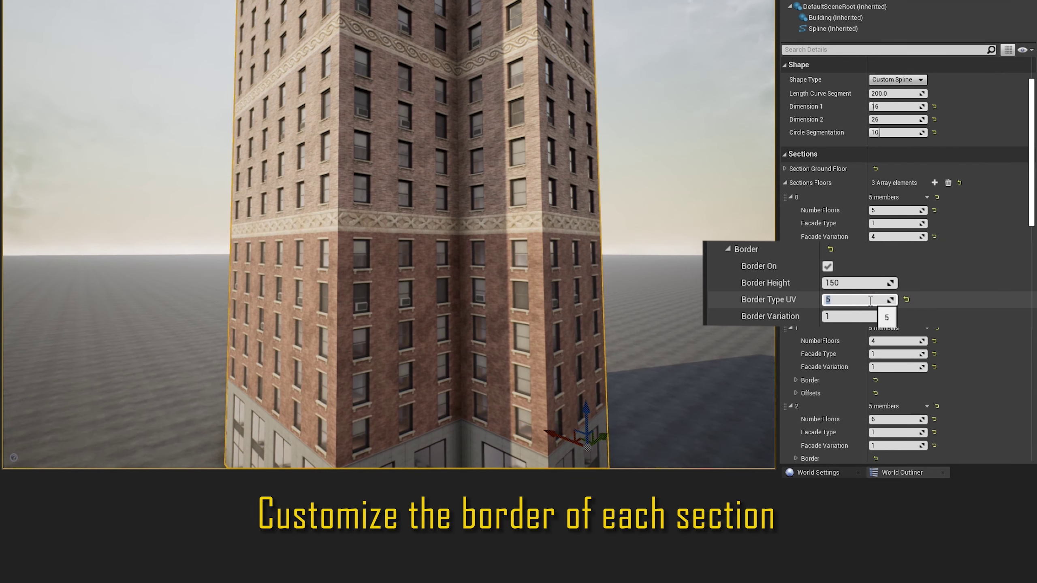
type("8")
Set the first section's border Variation to 2 and edit its Border Type UV
left_click(857, 316)
type("2")
key("Return")
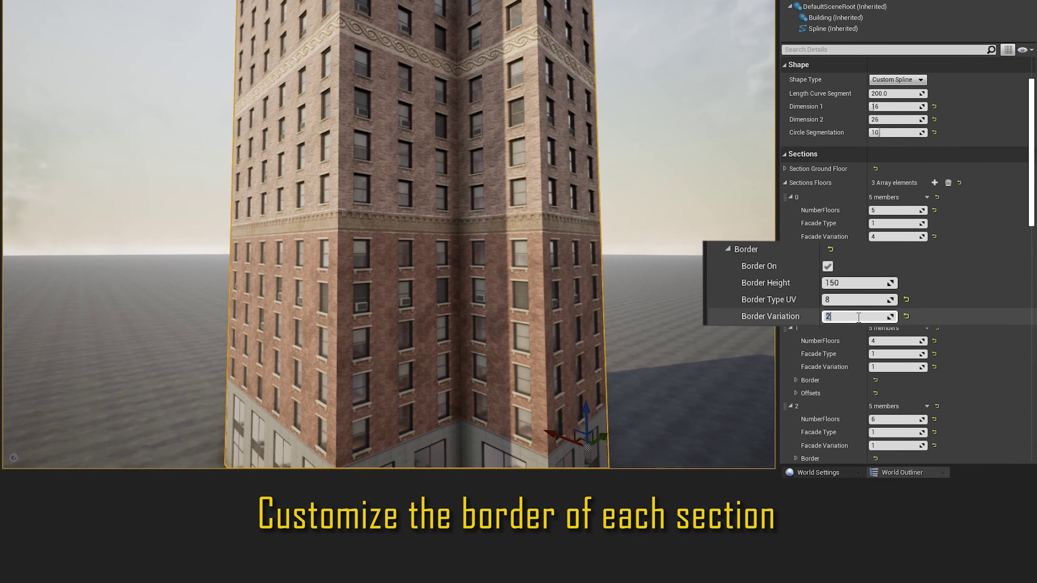
left_click(849, 300)
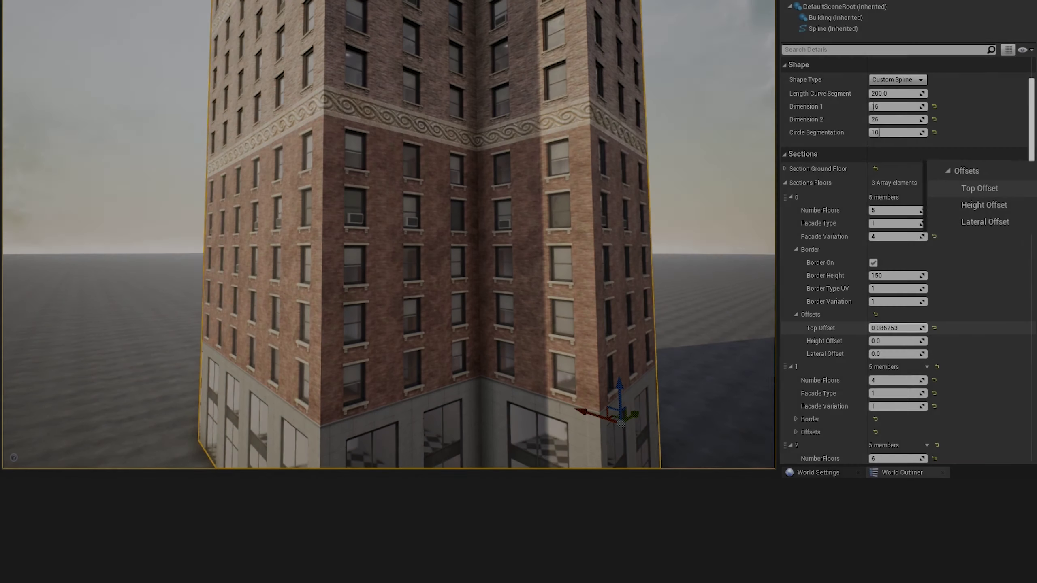
Adjust the first section's Top Offset, trying 6 and then 1
left_click_drag(892, 329, 894, 330)
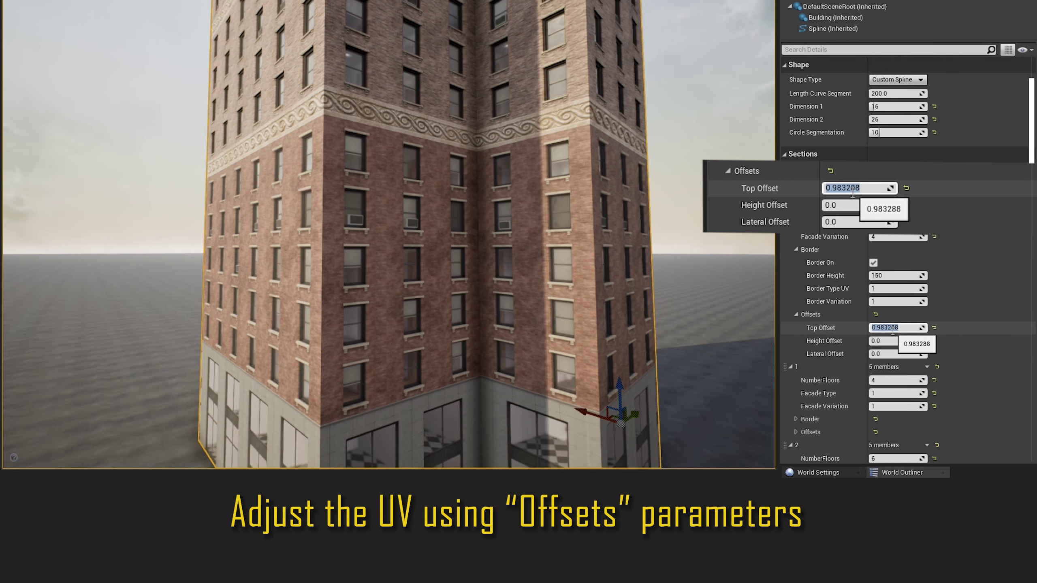
key("BackSpace")
type("6")
key("Return")
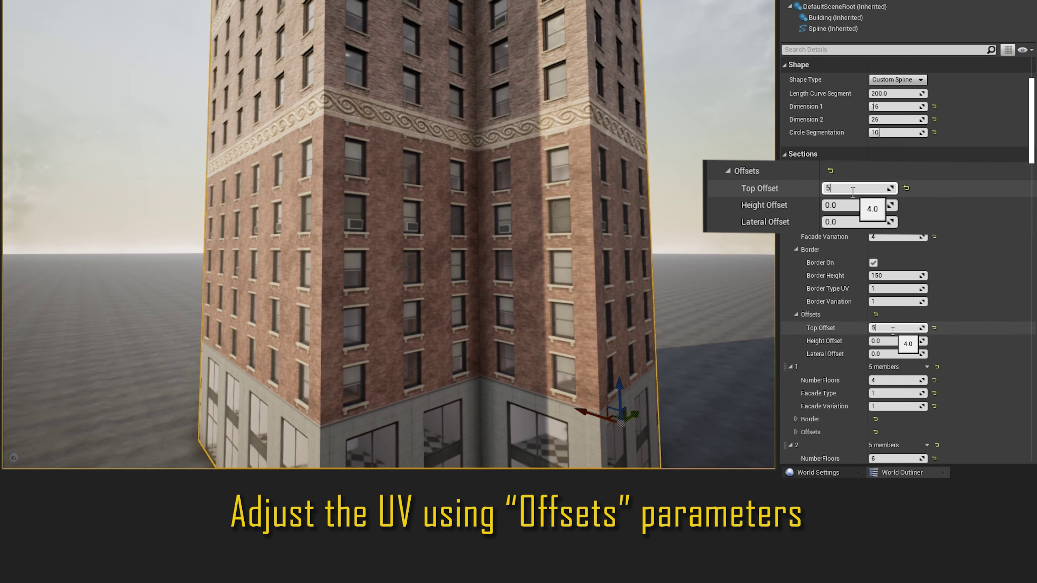
type("1")
key("Return")
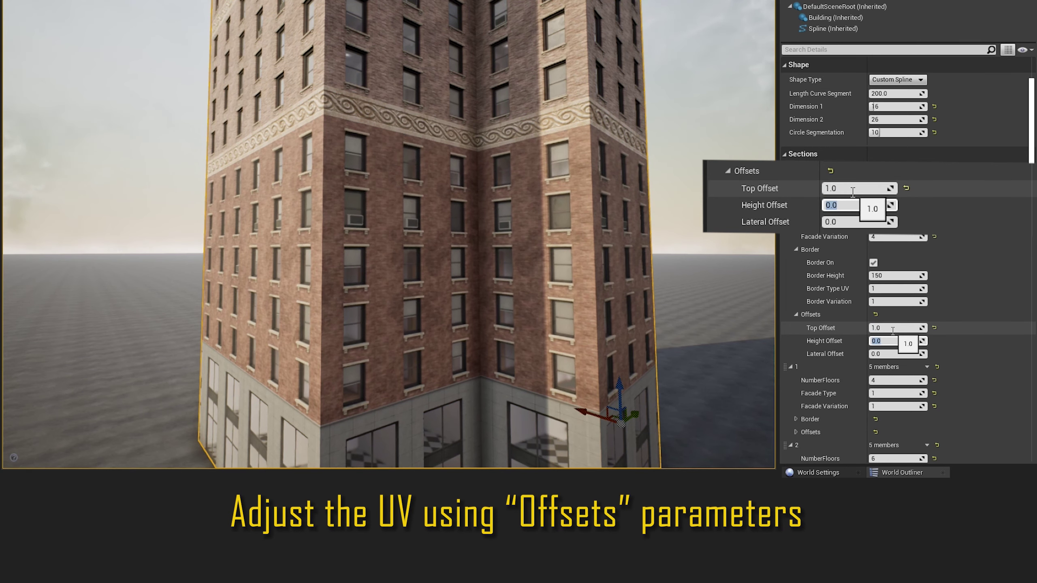
Try Height Offset values of 45 and 8, then return it to 0.0
left_click(886, 342)
type("45")
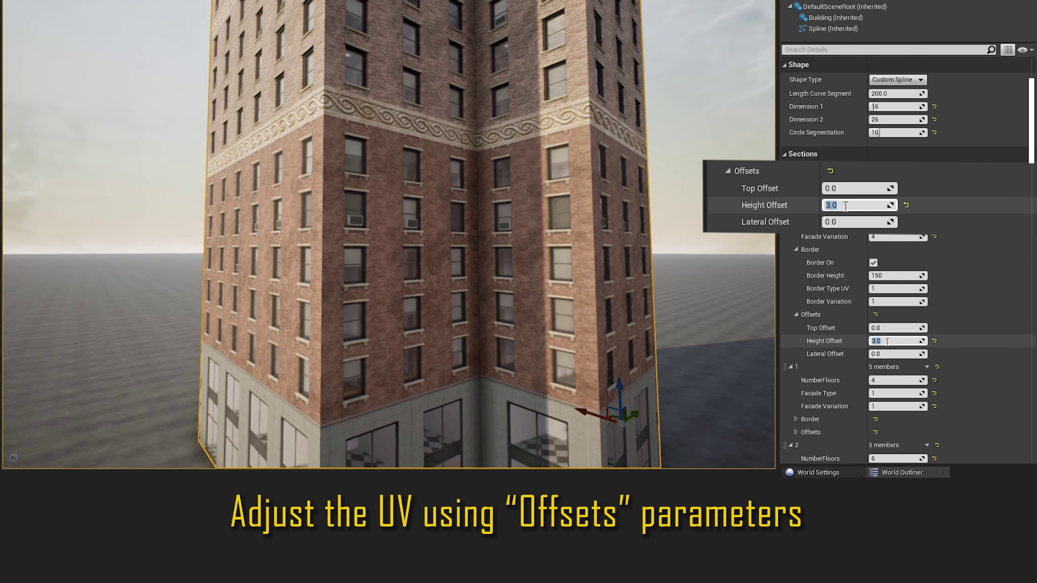
key("Return")
type("8")
key("Return")
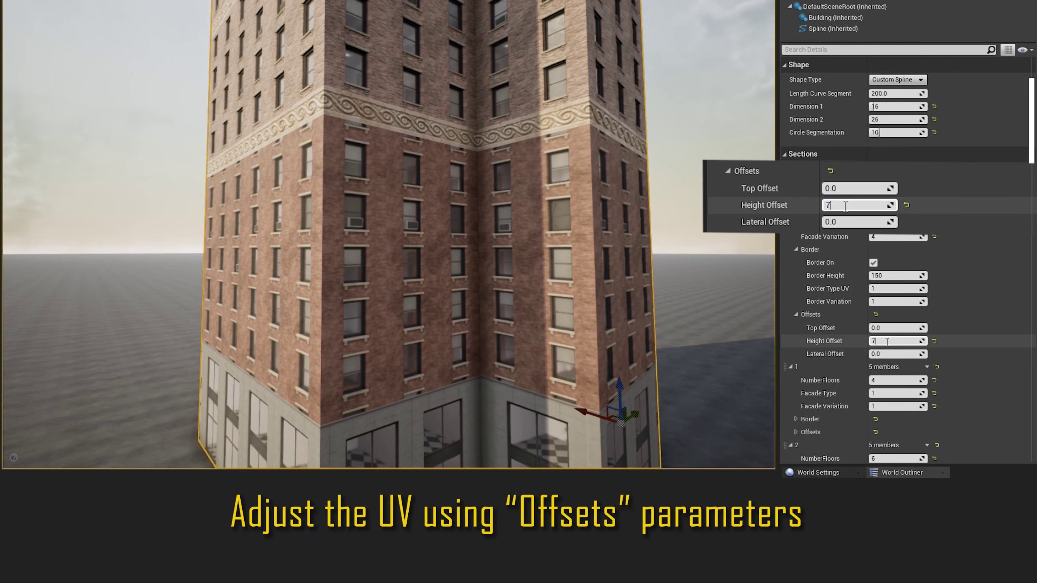
type("0")
key("Return")
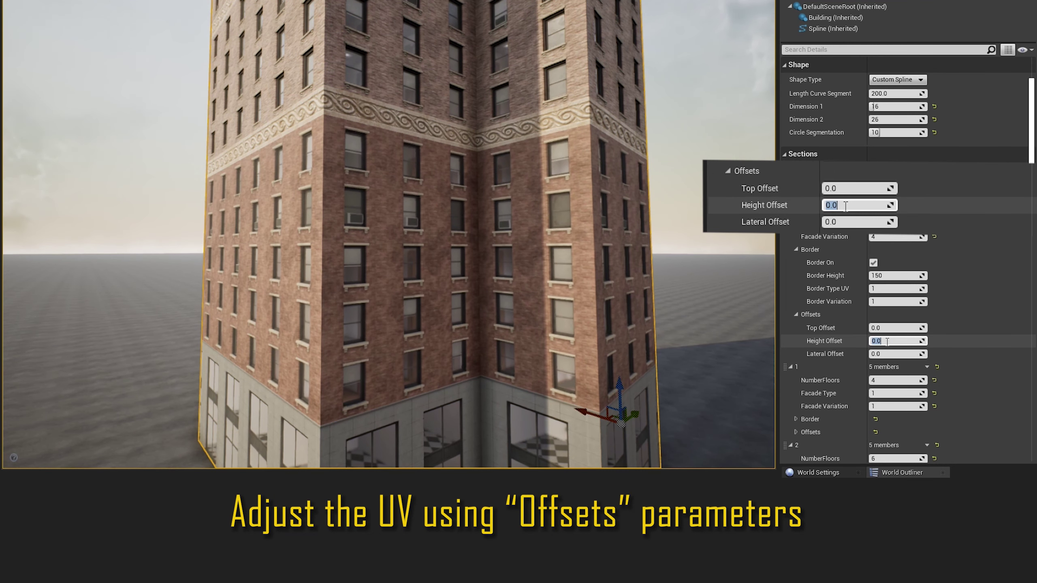
Set the first section's Lateral Offset to 3.0, then to 5.0
left_click(887, 353)
type("3")
key("Return")
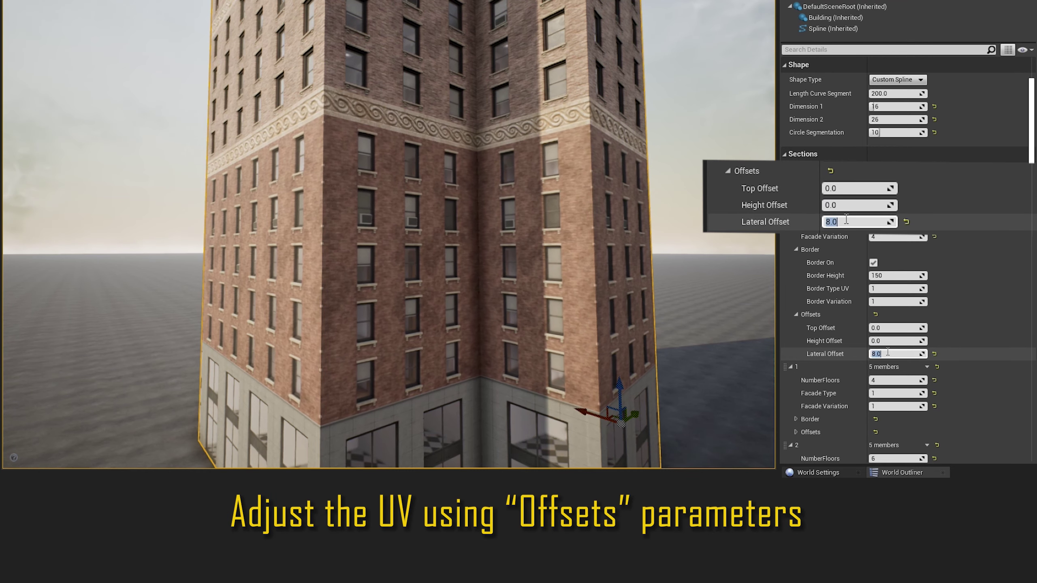
type("5")
key("Return")
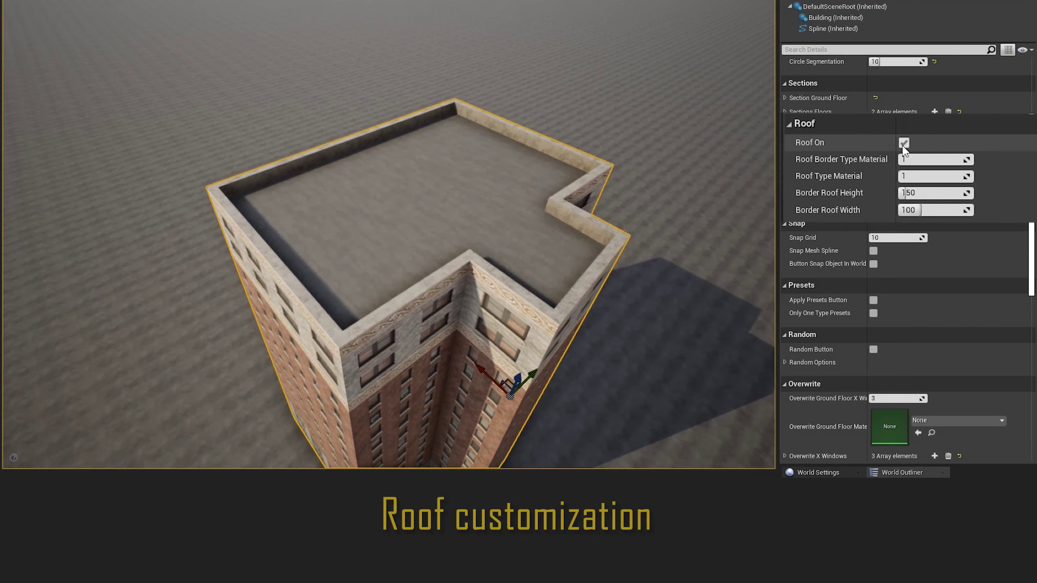
Toggle the roof off and on, and try Roof Type Material 2 before resetting it to 1
left_click(828, 143)
left_click(828, 143)
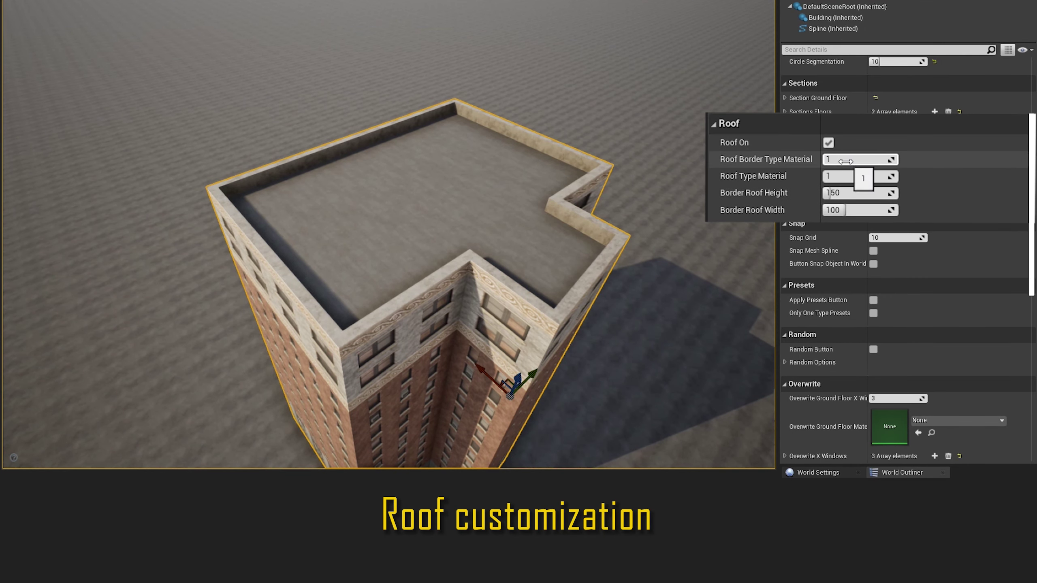
left_click(845, 161)
key("Tab")
type("2")
key("Return")
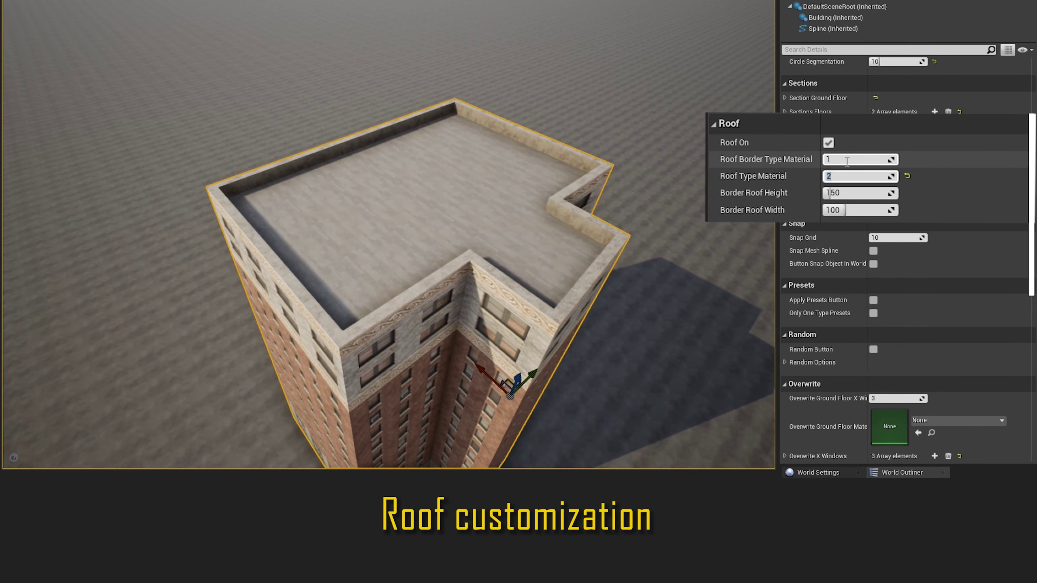
type("1")
key("Return")
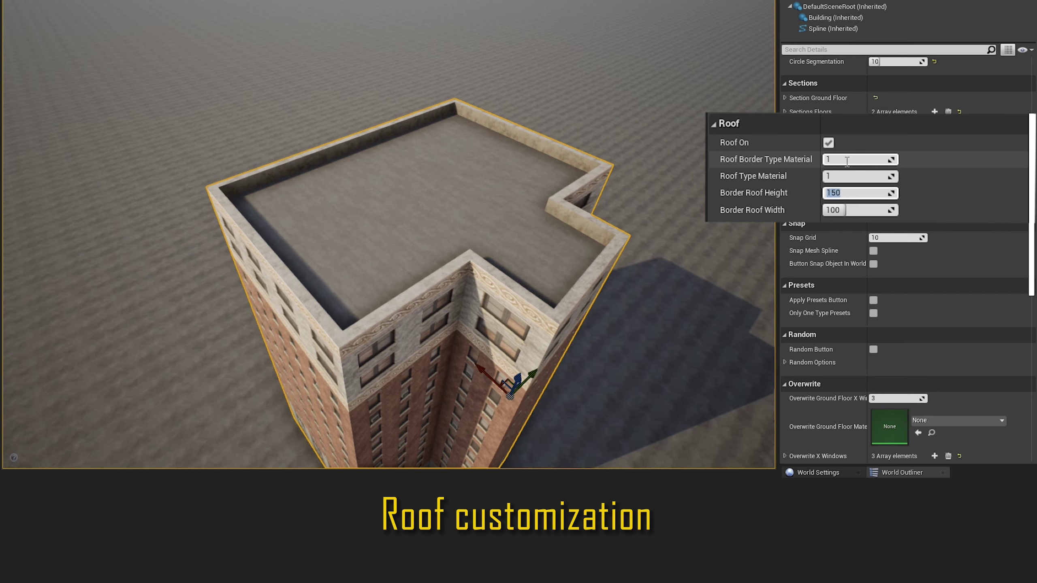
Test Border Roof Height at 50, then restore it to 150
type("50")
key("Return")
type("50")
key("Return")
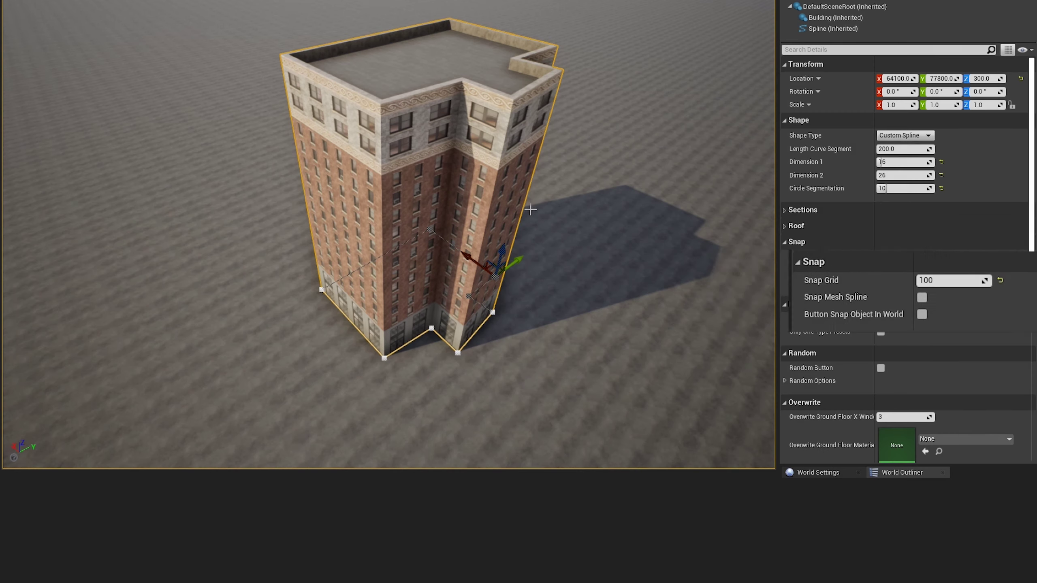
Set Snap Grid to 500 and enable Snap Mesh Spline
left_click(838, 297)
left_click(839, 282)
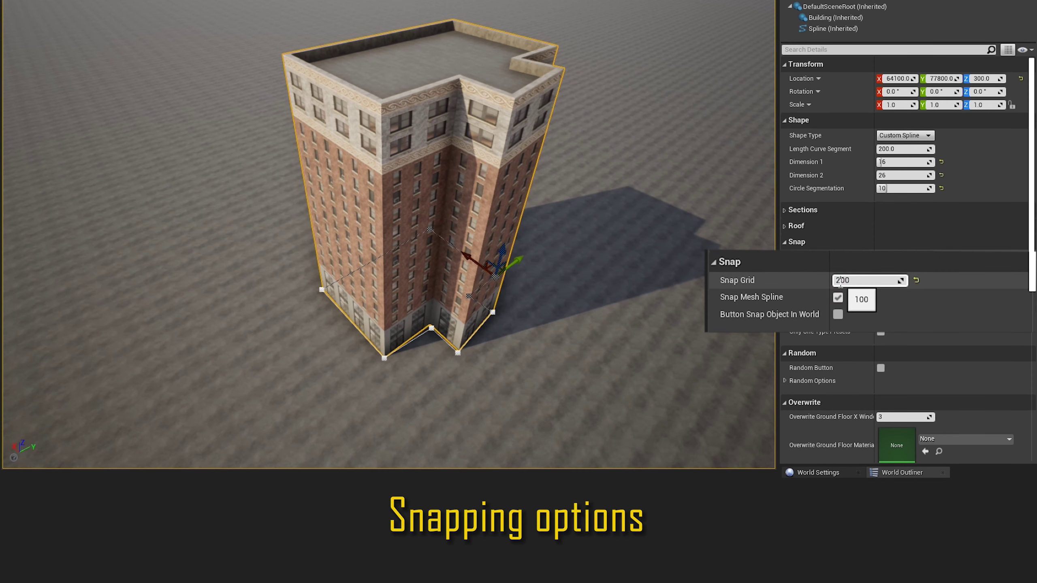
key("Return")
type("500")
key("Return")
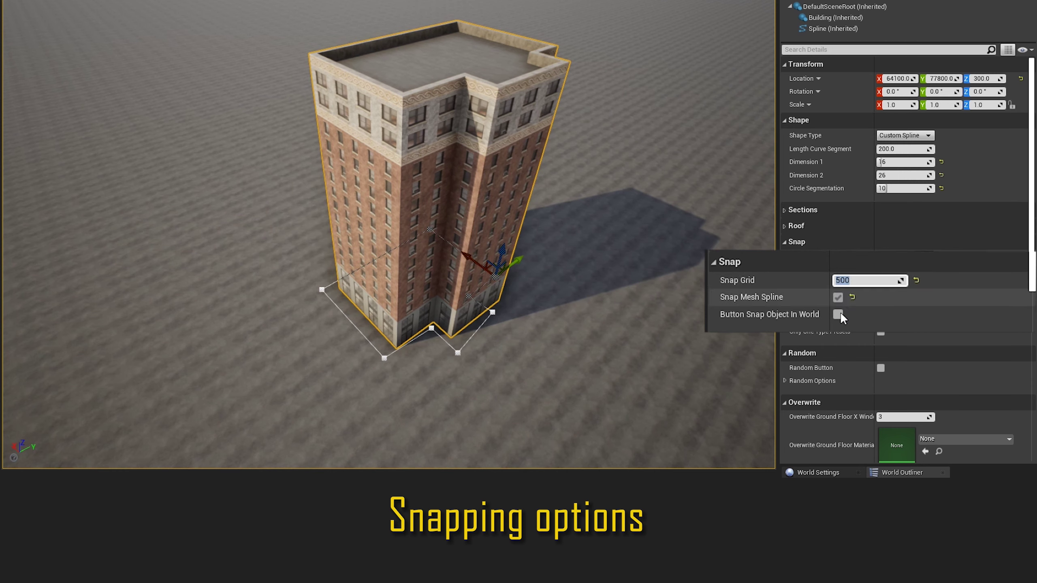
left_click(837, 298)
left_click(837, 298)
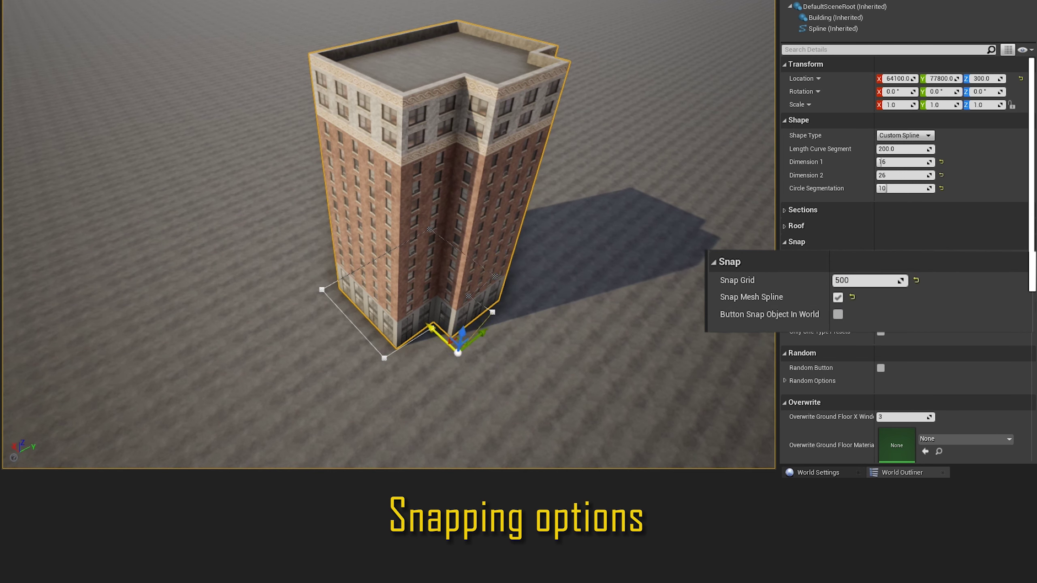
Add a notch point and move a footprint corner down-left, then turn snapping off
left_click_drag(458, 352, 516, 330, "alt")
left_click_drag(406, 347, 380, 364)
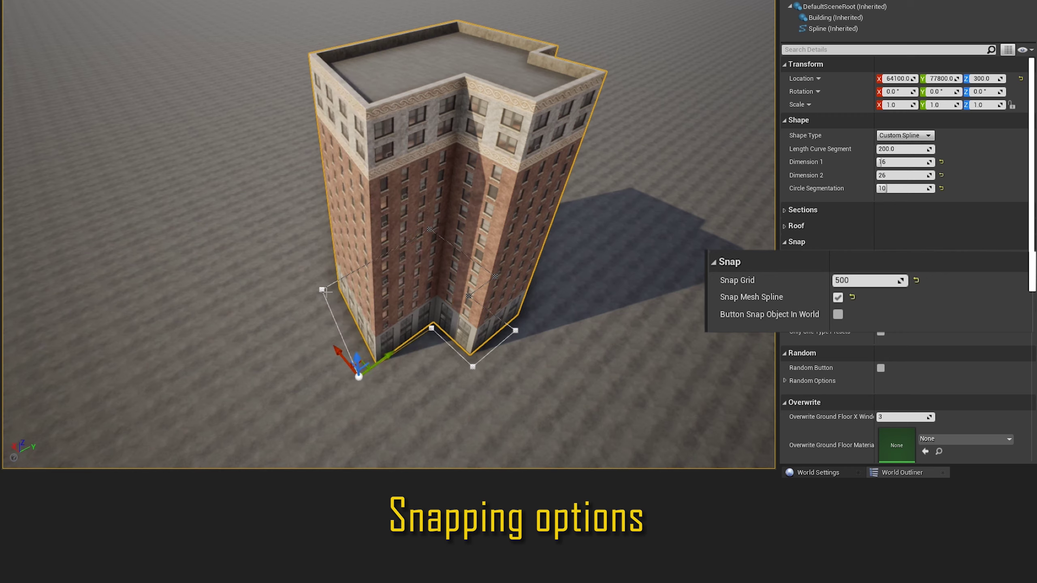
left_click(837, 297)
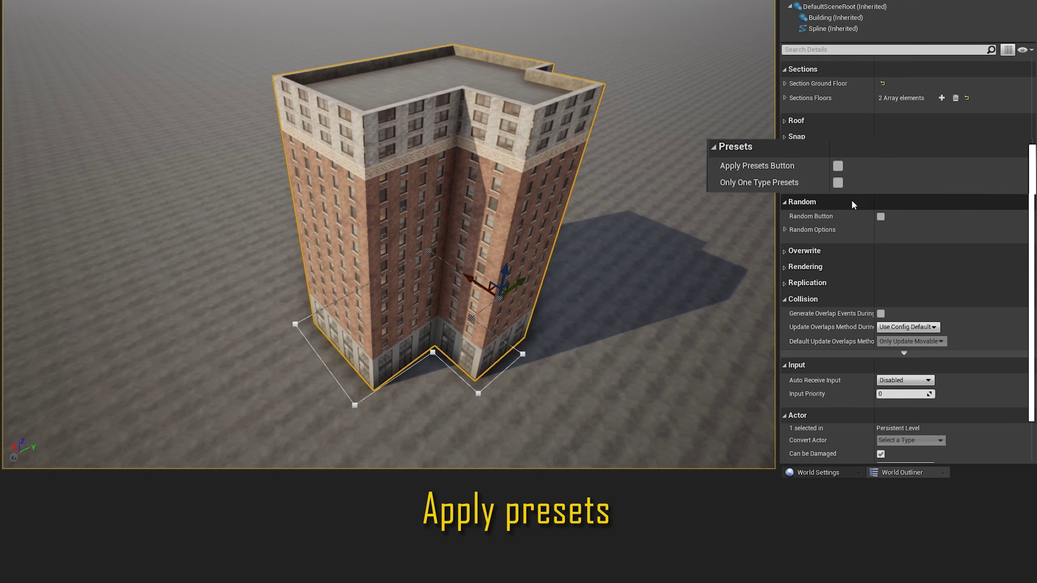
Apply presets, then enable Only One Type Presets and apply them again
left_click(839, 168)
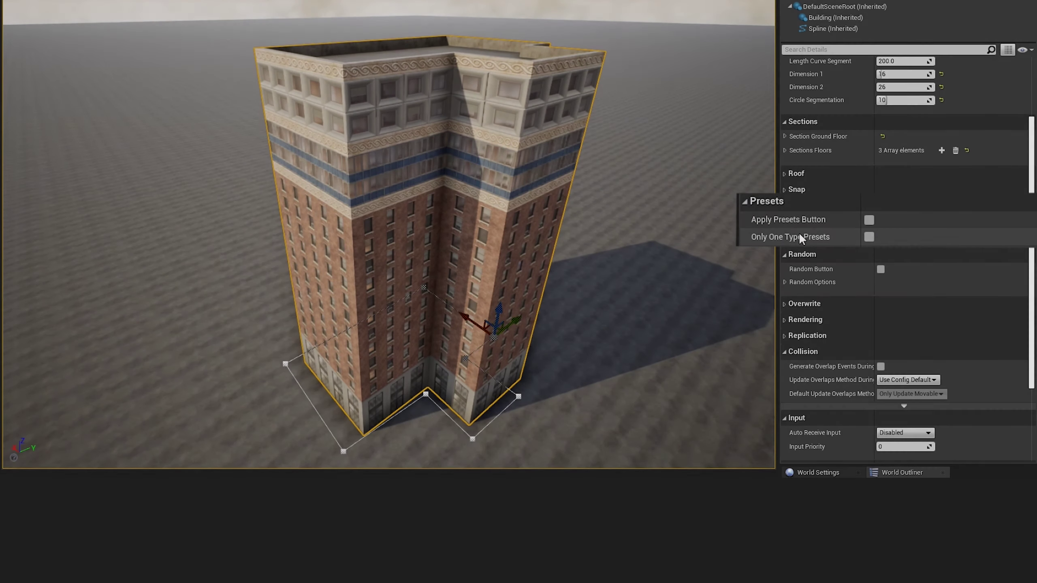
left_click(871, 237)
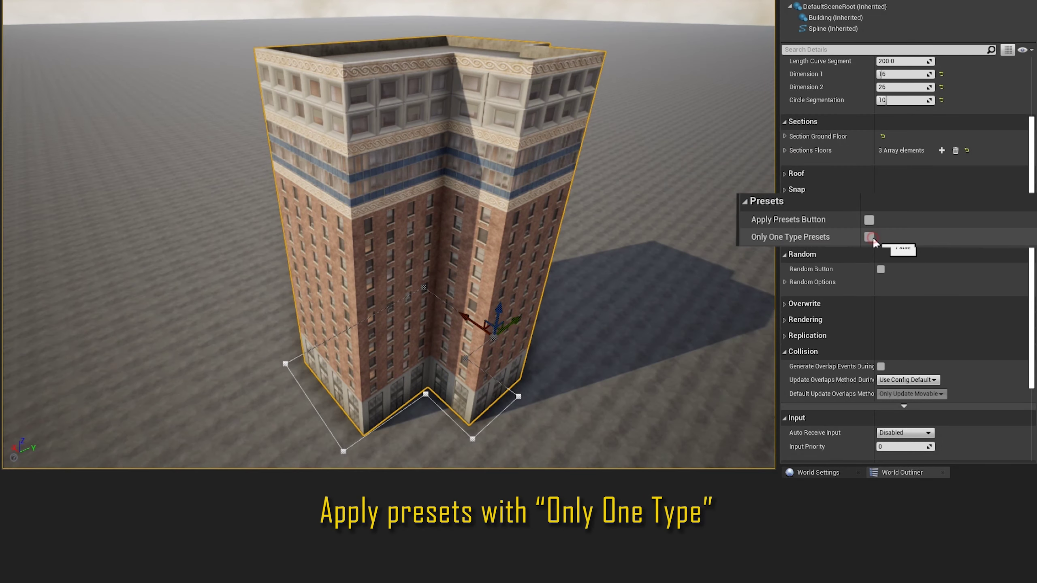
left_click(872, 221)
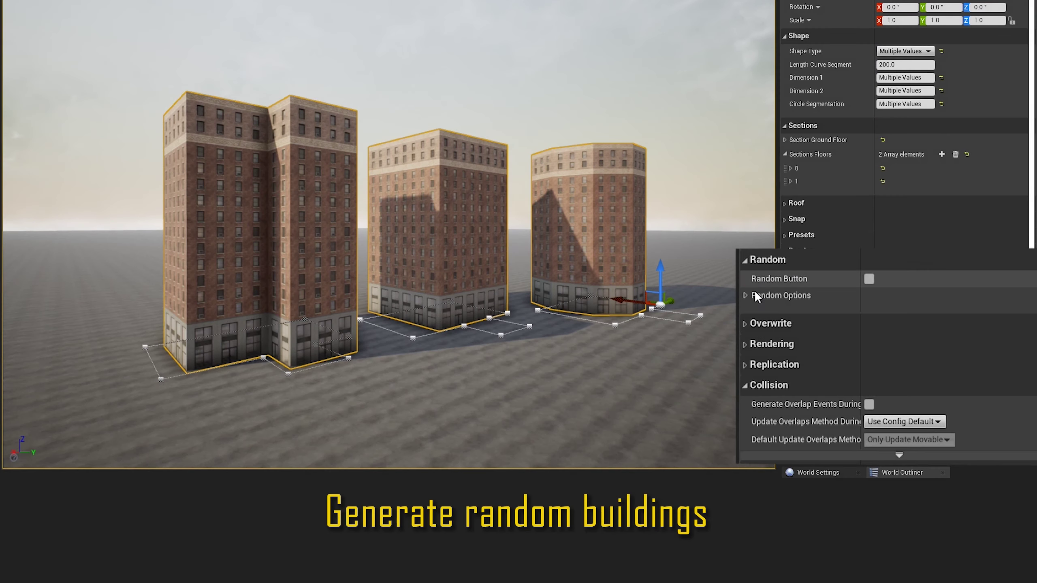
Randomize the three buildings, set Max Number Floors to 40, and randomize again
left_click(754, 295)
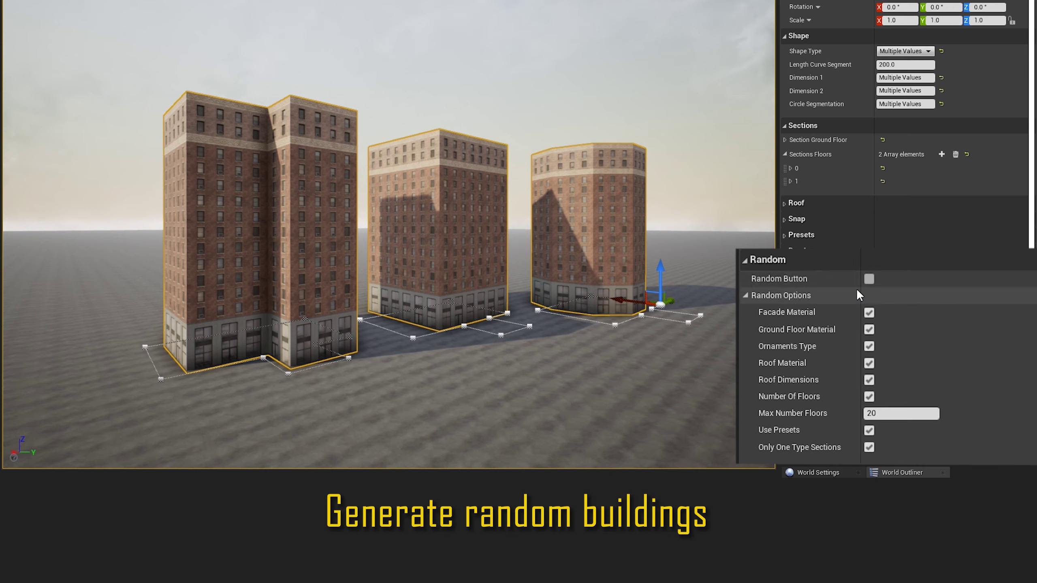
left_click(869, 280)
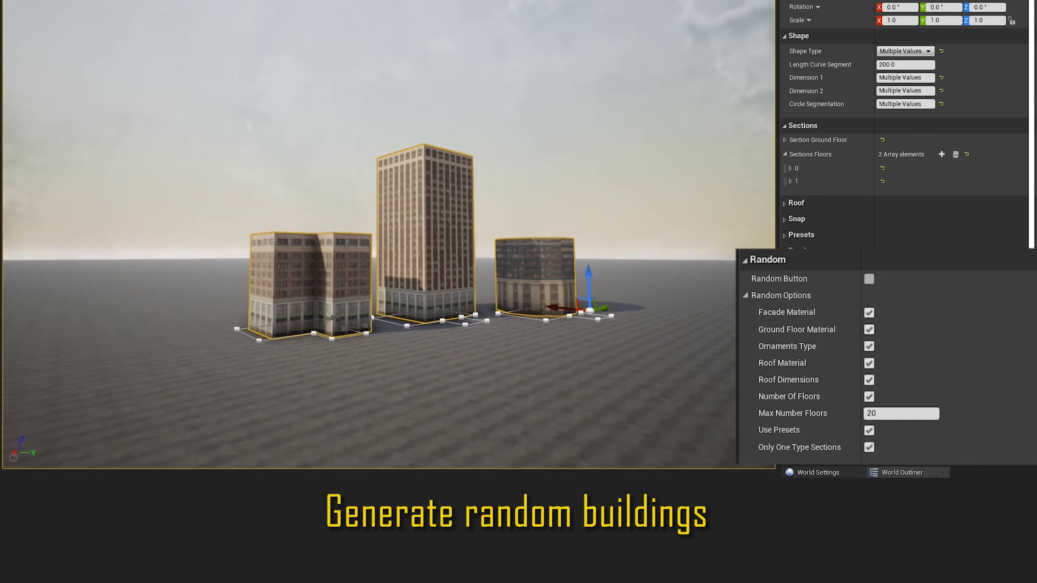
key("BackSpace")
key("BackSpace")
type("40")
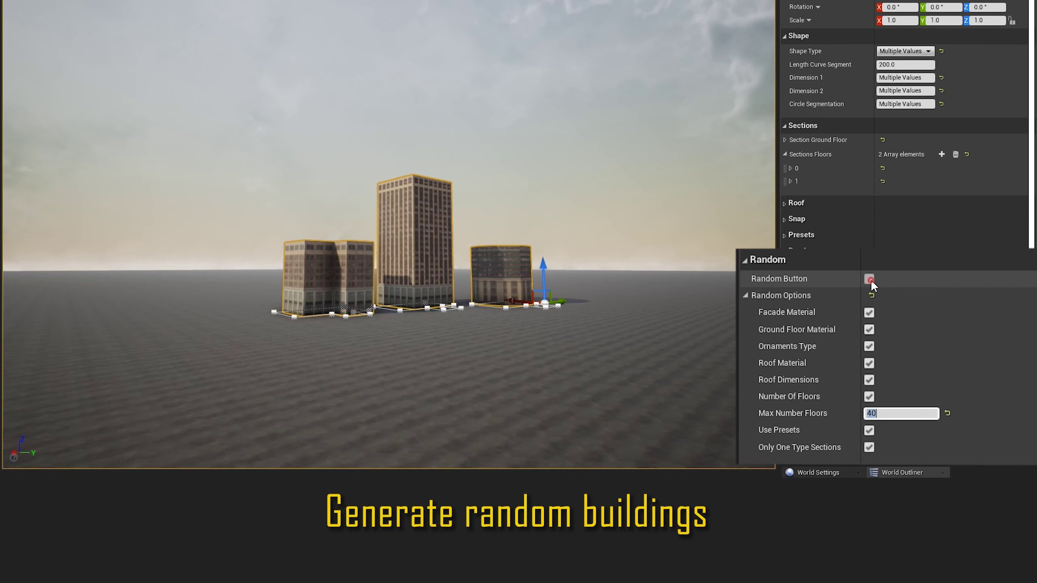
left_click(870, 279)
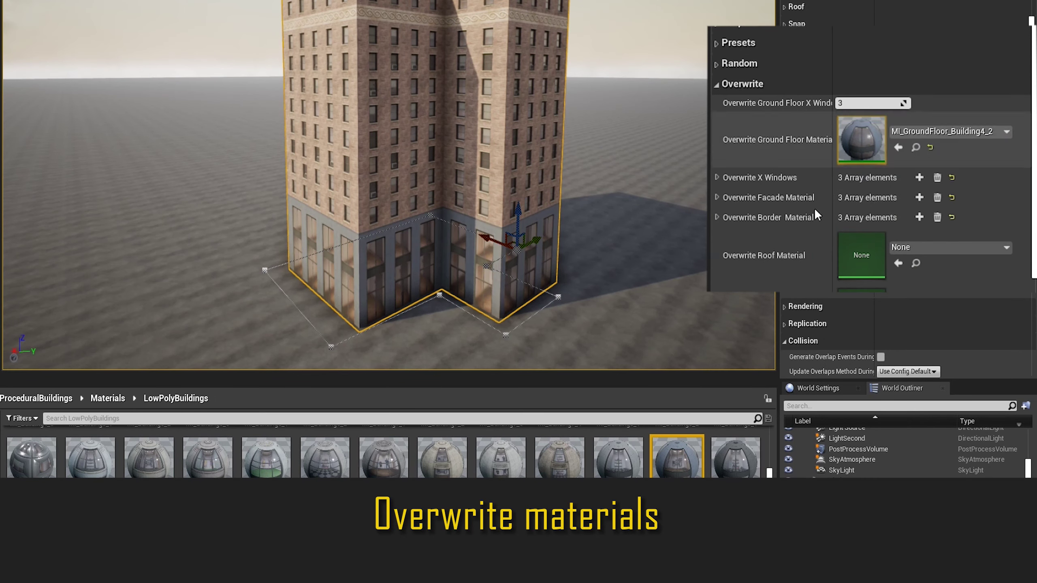
Assign MI_Building5_2 to Facade Material slot 0 and open that material for editing
left_click(717, 197)
left_click(717, 177)
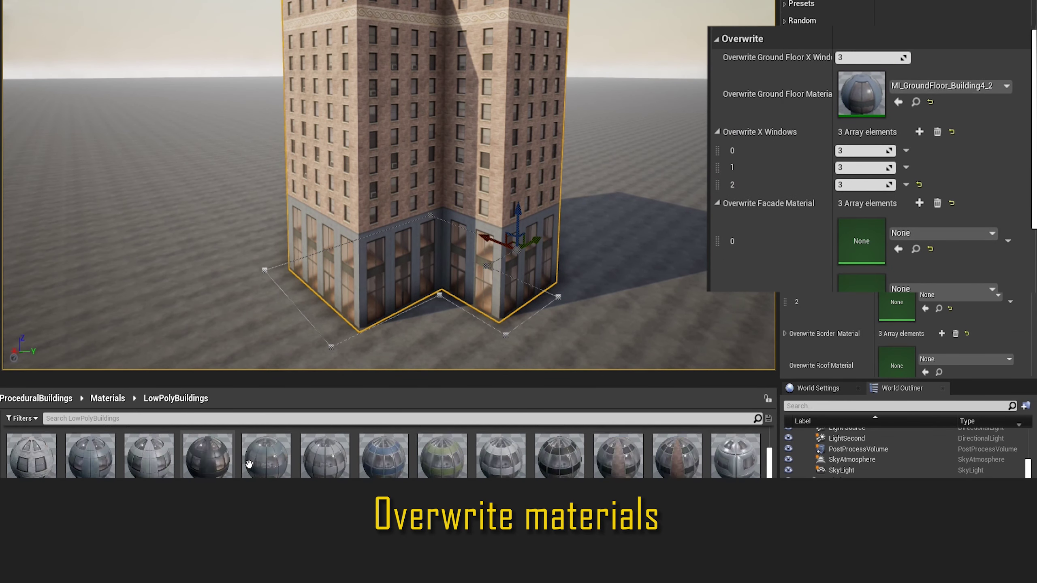
scroll(249, 464, "down", 2)
left_click_drag(676, 452, 868, 241)
double_click(149, 453)
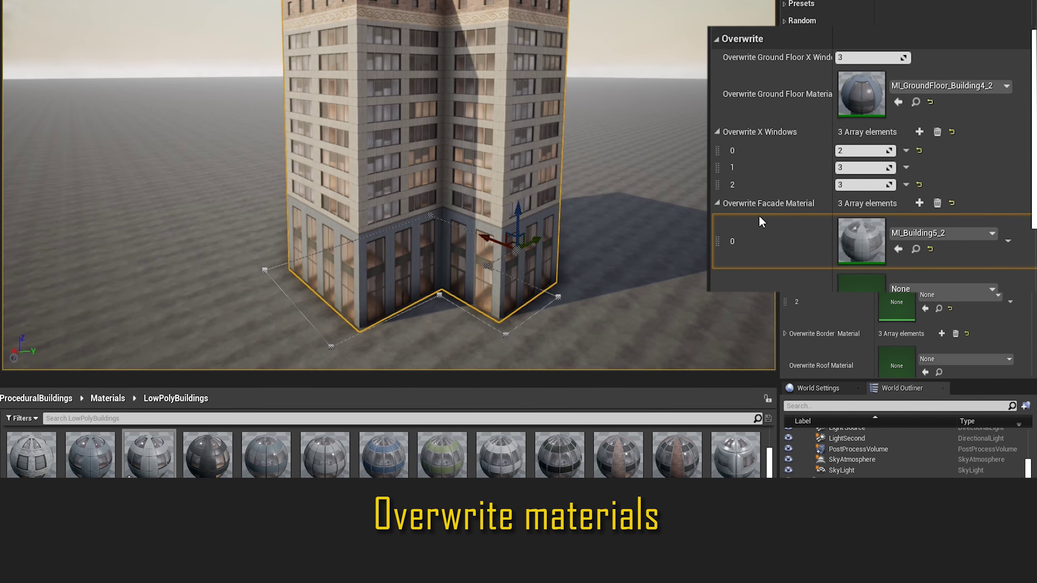
left_click(717, 203)
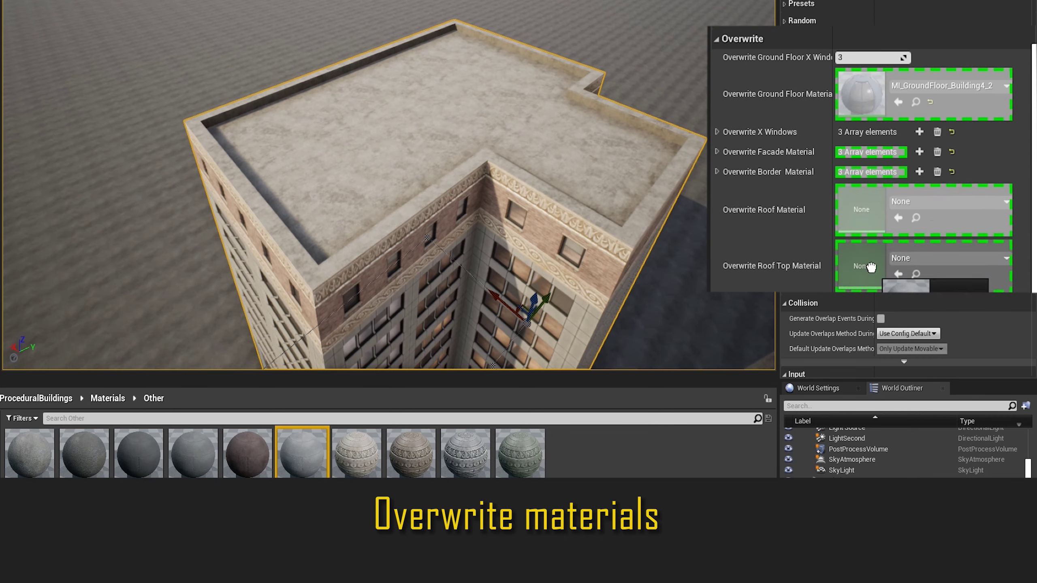
Set roof and border materials to MI_roof03, with roof top and border element 1 MI_roof01
left_click_drag(314, 465, 875, 274)
left_click_drag(247, 453, 861, 209)
left_click_drag(138, 453, 880, 272)
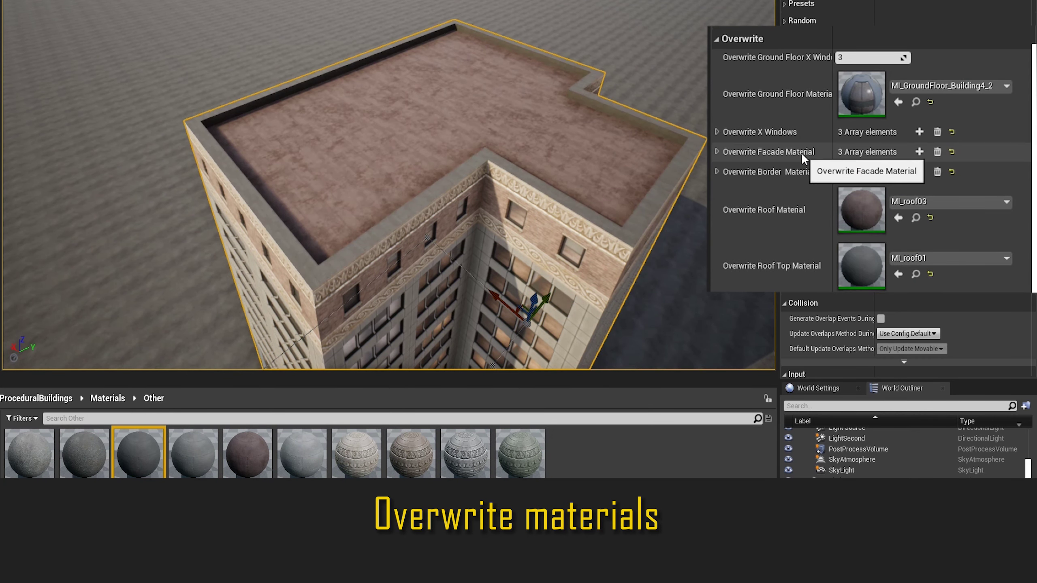
left_click(718, 172)
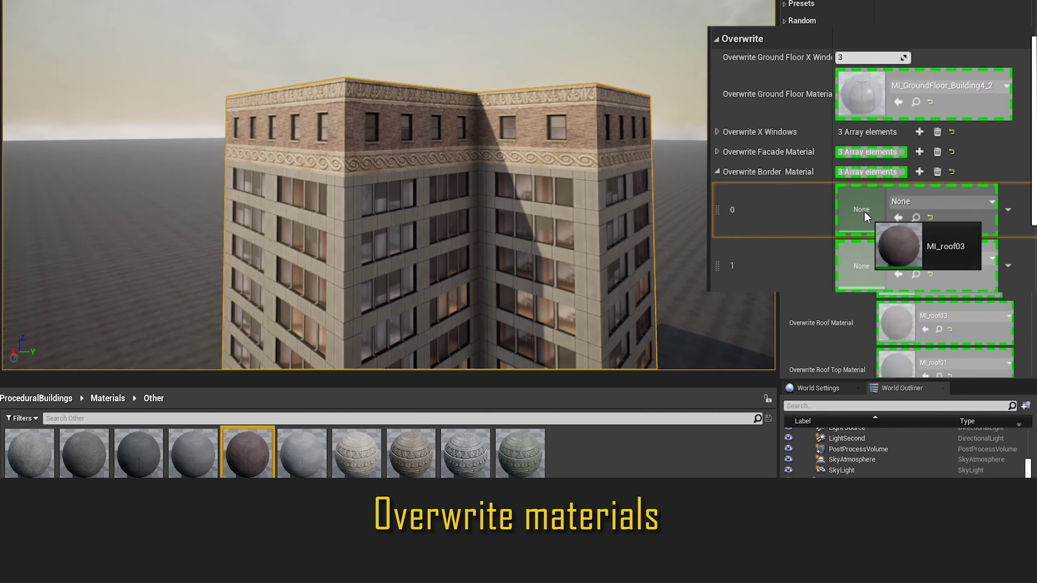
left_click_drag(248, 454, 864, 210)
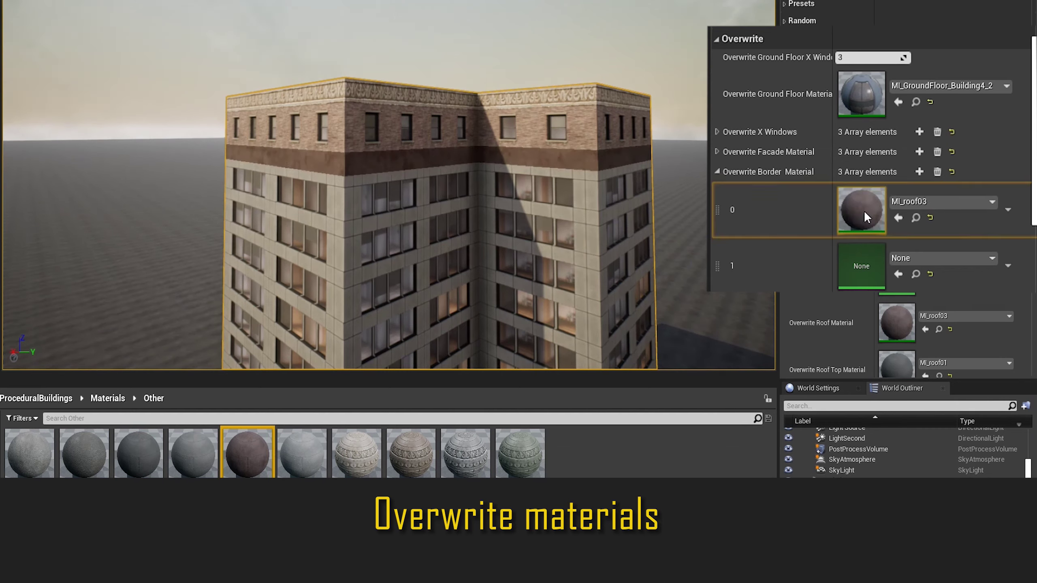
left_click_drag(138, 453, 861, 269)
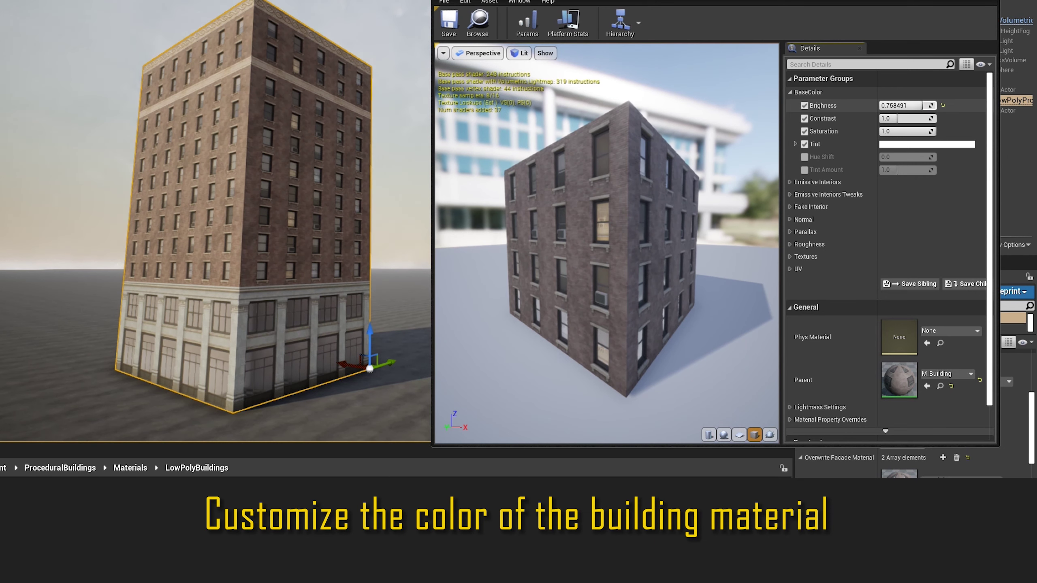
Reset Brightness to 1.0, nudge Contrast up, and pick a new tint colour
left_click(943, 106)
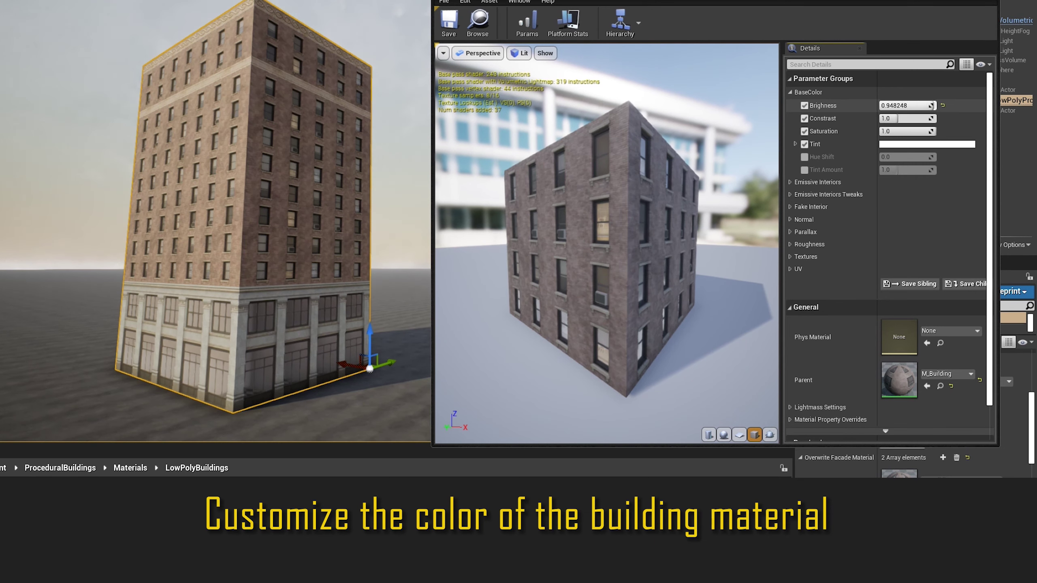
left_click_drag(898, 118, 905, 118)
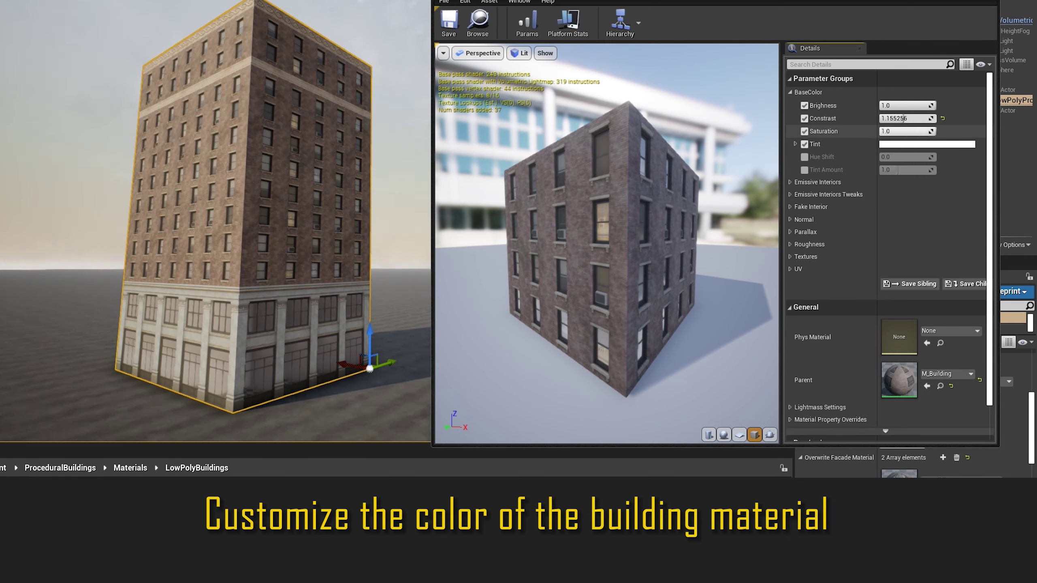
left_click(927, 144)
mouse_move(774, 243)
left_mouse_down()
mouse_move(759, 258)
mouse_move(741, 232)
left_mouse_up()
left_click(826, 409)
Set Contrast to 1.3, raise Tint Amount to 1.6, and shift the tint to cream
left_click(913, 118)
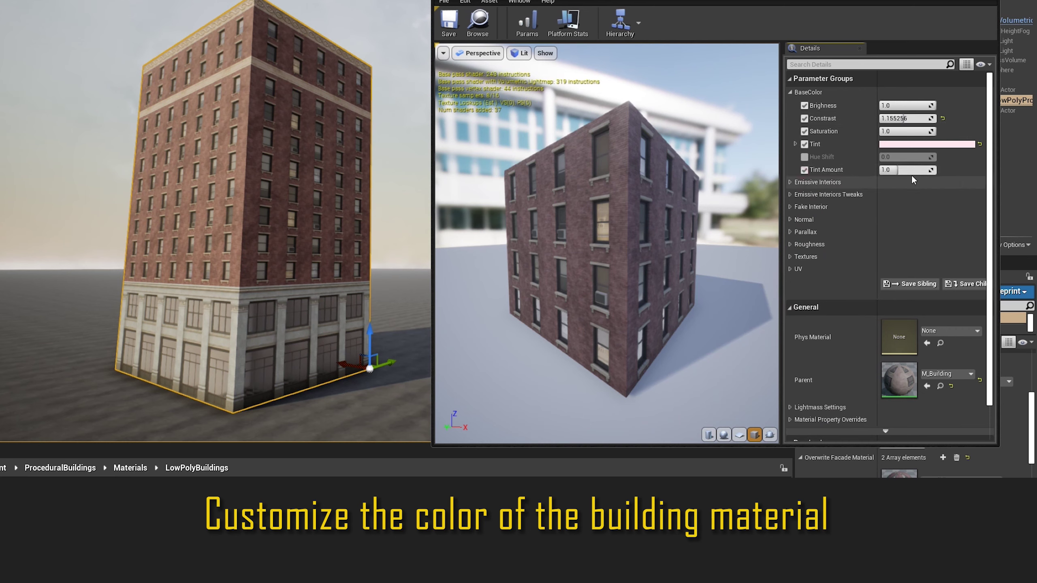
left_click_drag(912, 170, 921, 169)
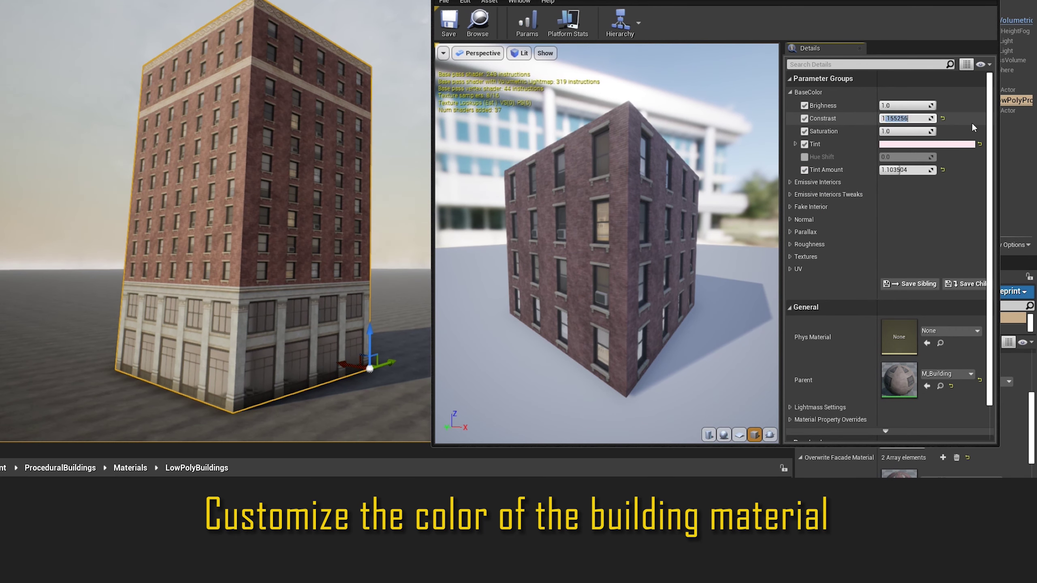
type("1.3")
key("Return")
key("Return")
left_click(899, 146)
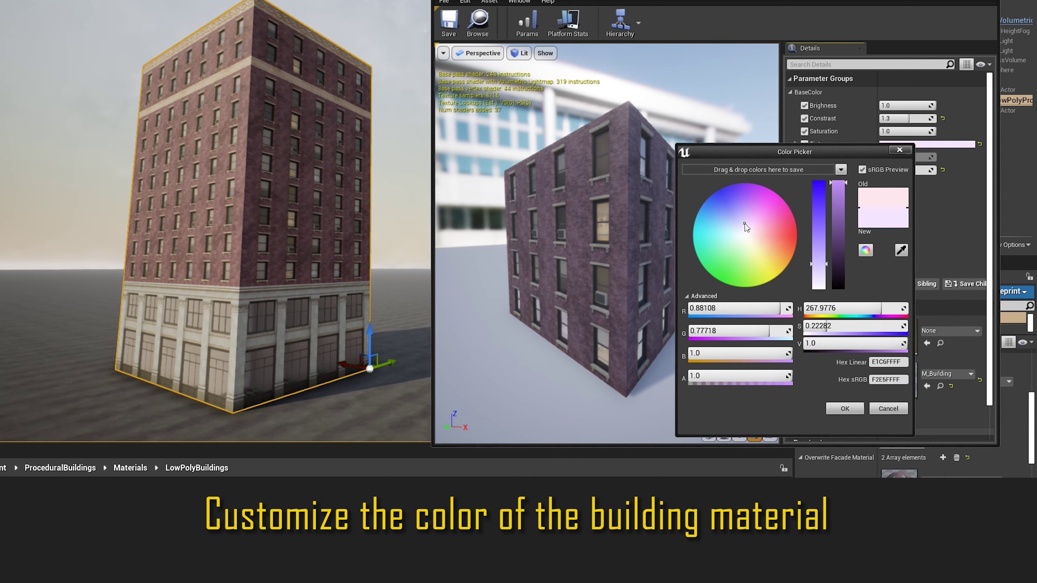
left_click(754, 247)
left_click(841, 409)
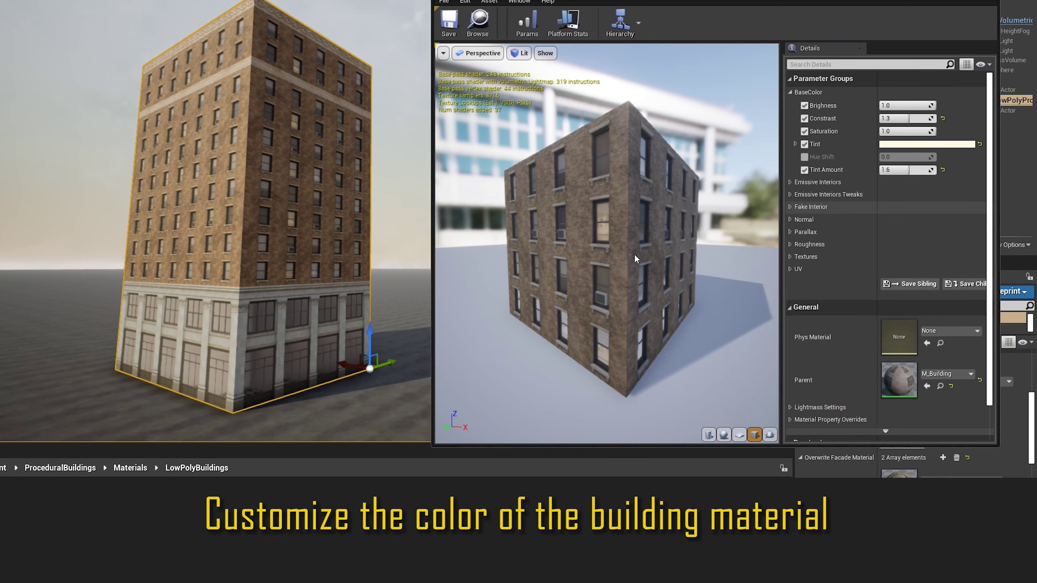
left_click_drag(604, 245, 579, 229)
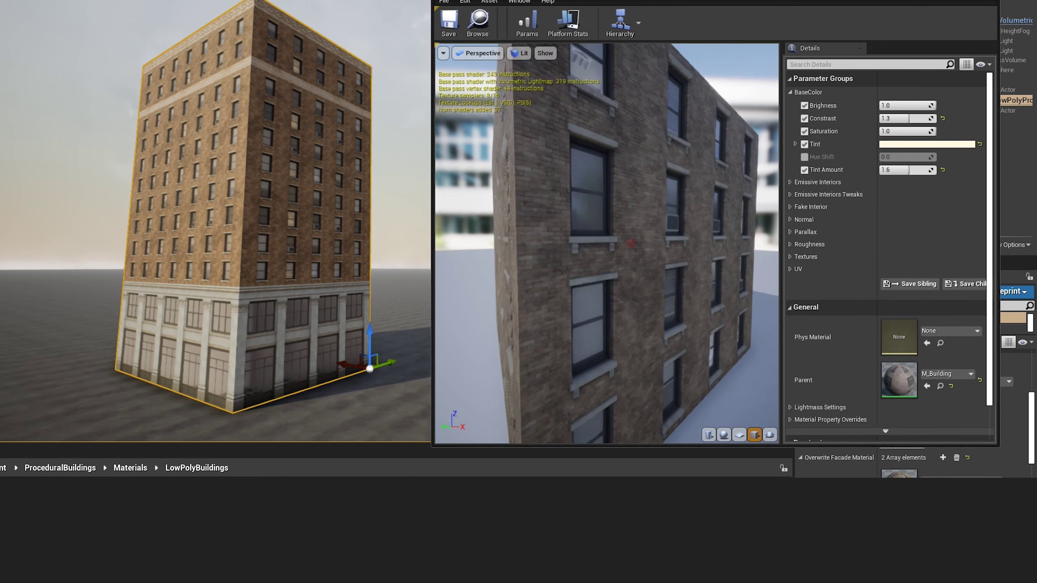
Enable fake interiors with a normal strength of 1.0
left_click(792, 206)
left_click(883, 220)
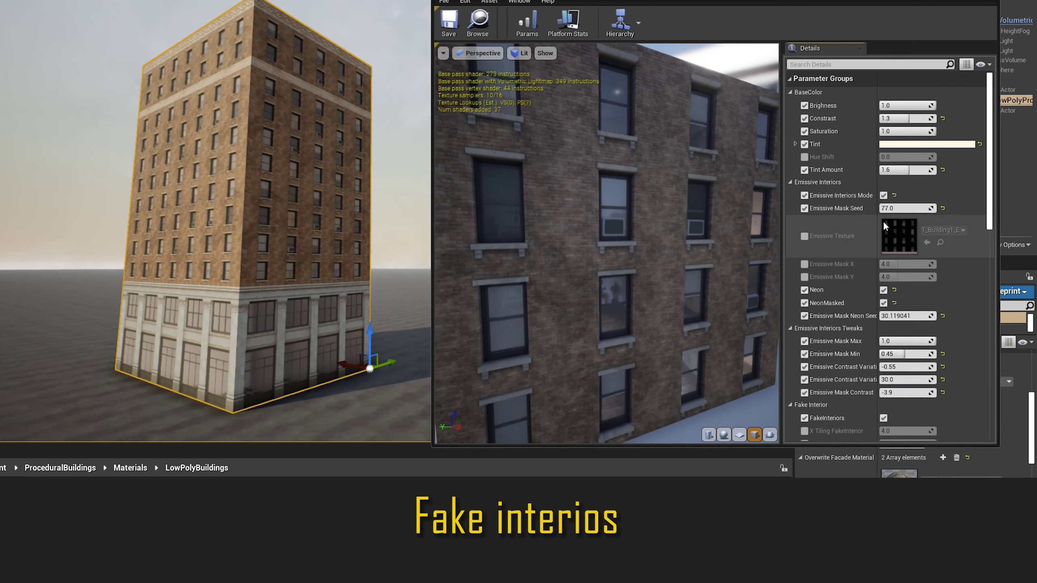
mouse_move(668, 272)
left_mouse_down()
mouse_move(599, 301)
mouse_move(572, 299)
left_mouse_up()
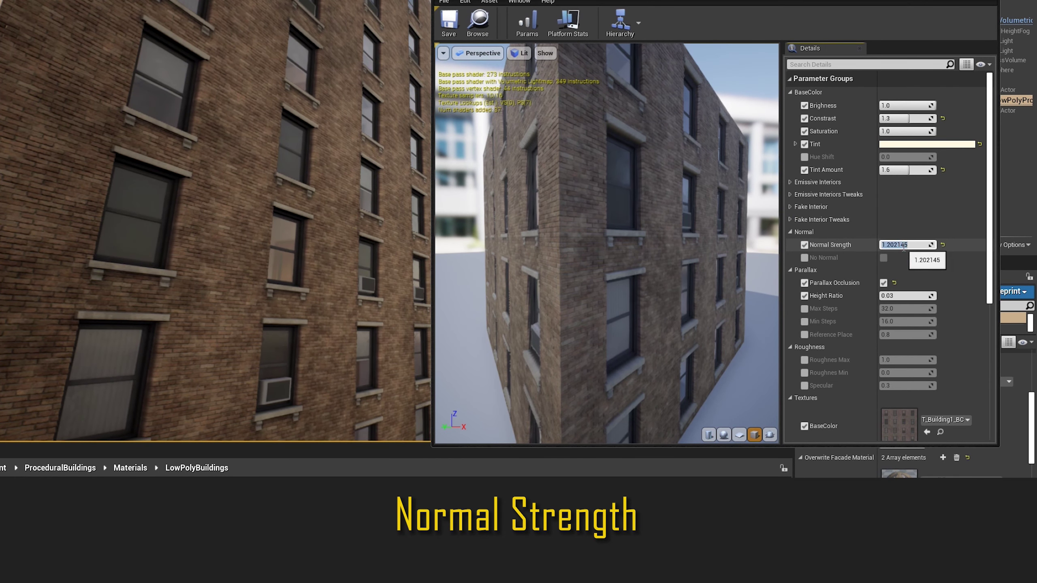
type("1")
key("Return")
Set the Parallax Height Ratio to 0.05
left_click(905, 295)
type("0.01")
key("BackSpace")
type("5")
key("Return")
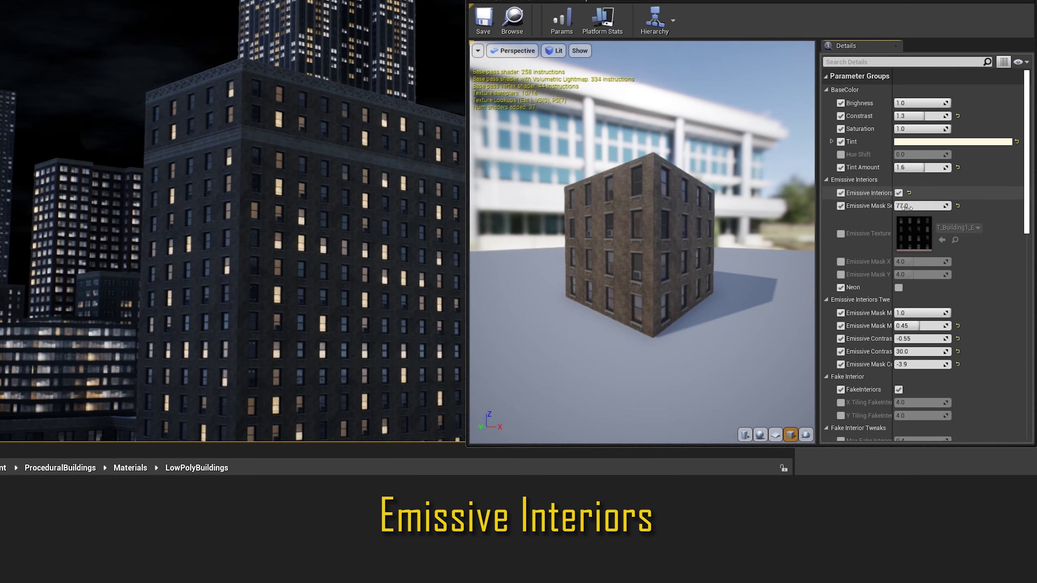
Enable Neon emissive interiors and retune the Emissive Mask strengths and multiplier
left_click_drag(905, 207, 908, 206)
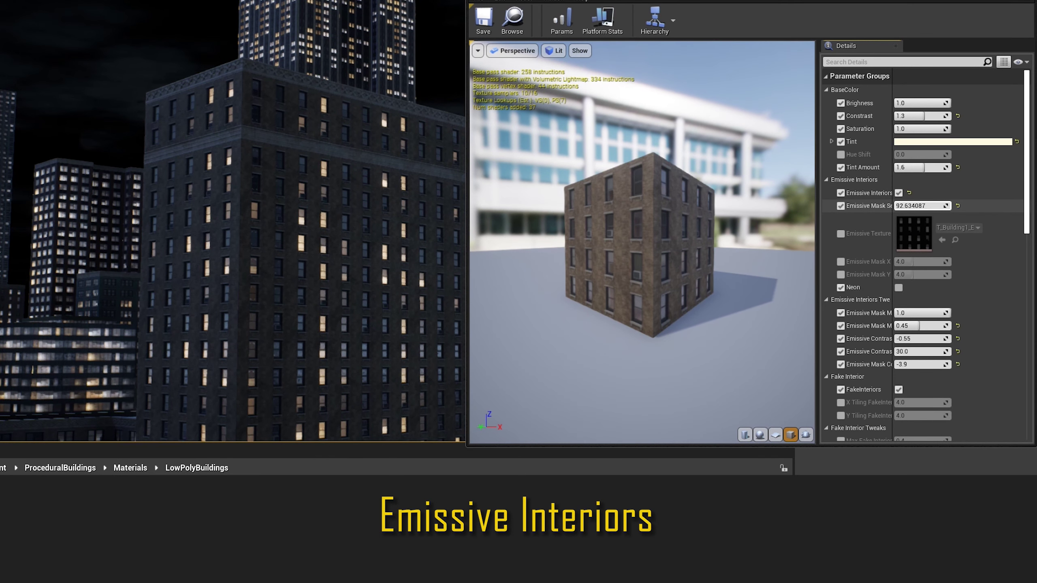
left_click(898, 287)
left_click(898, 300)
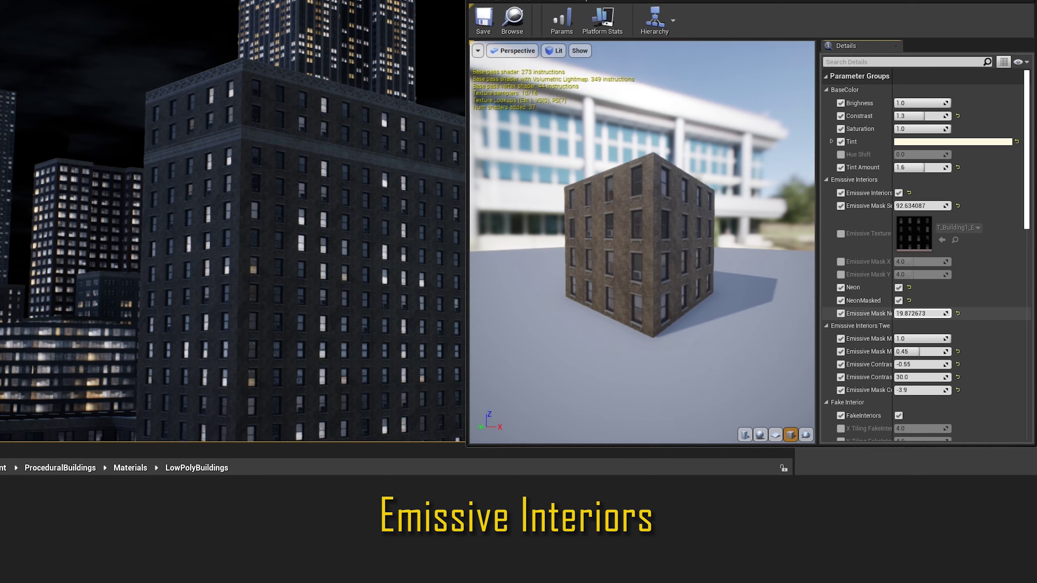
left_click_drag(914, 314, 923, 313)
left_click_drag(914, 206, 923, 205)
left_click_drag(922, 314, 915, 313)
mouse_move(918, 351)
left_mouse_down()
mouse_move(904, 377)
mouse_move(916, 364)
mouse_move(923, 390)
mouse_move(913, 390)
left_mouse_up()
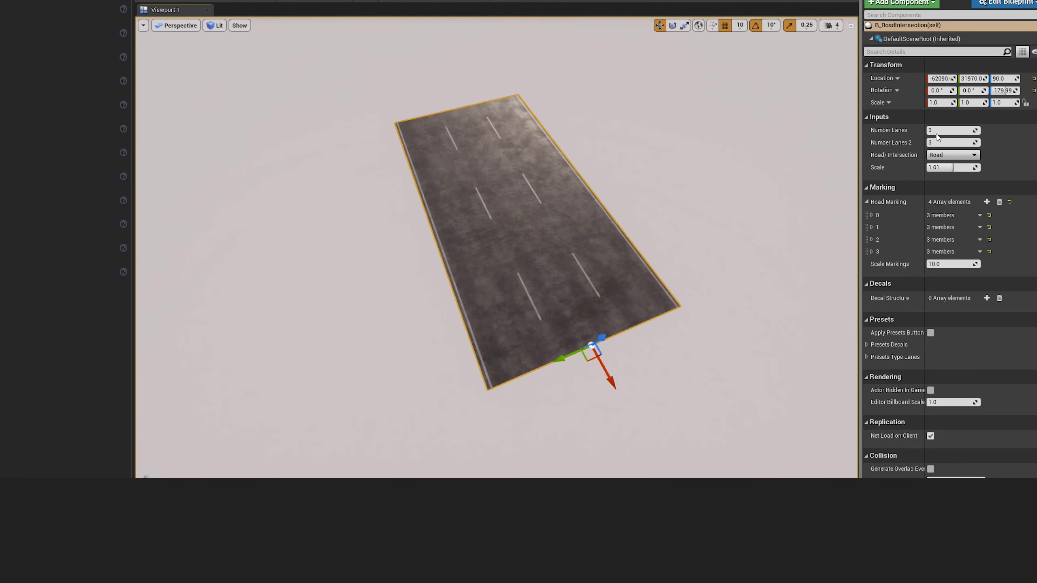
Widen the road to five lanes and expand all five road marking entries
left_click_drag(936, 130, 951, 130)
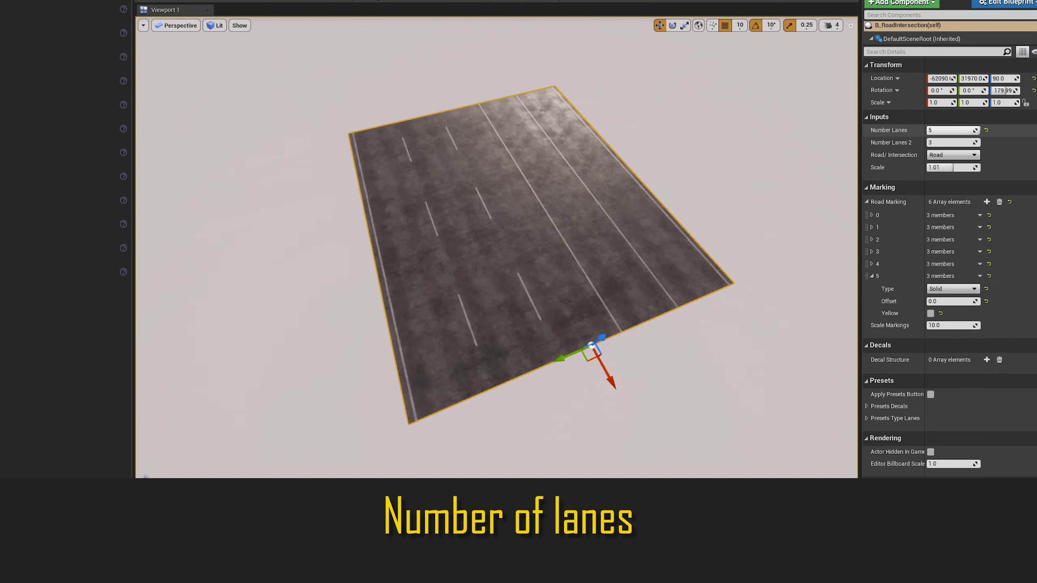
left_click(873, 215)
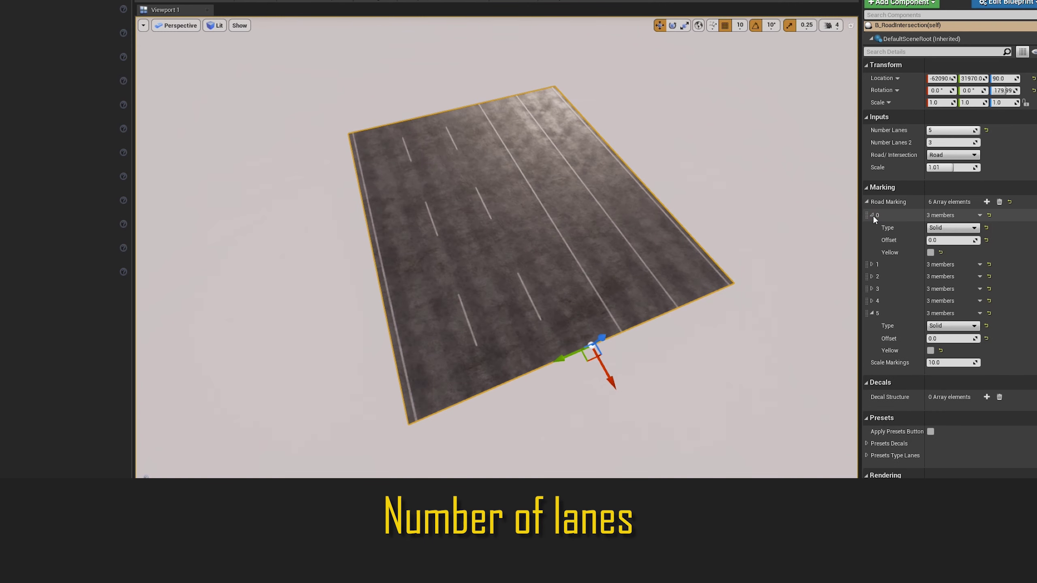
left_click(872, 264)
left_click(872, 338)
left_click(871, 326)
left_click(871, 313)
scroll(907, 345, "down", 1)
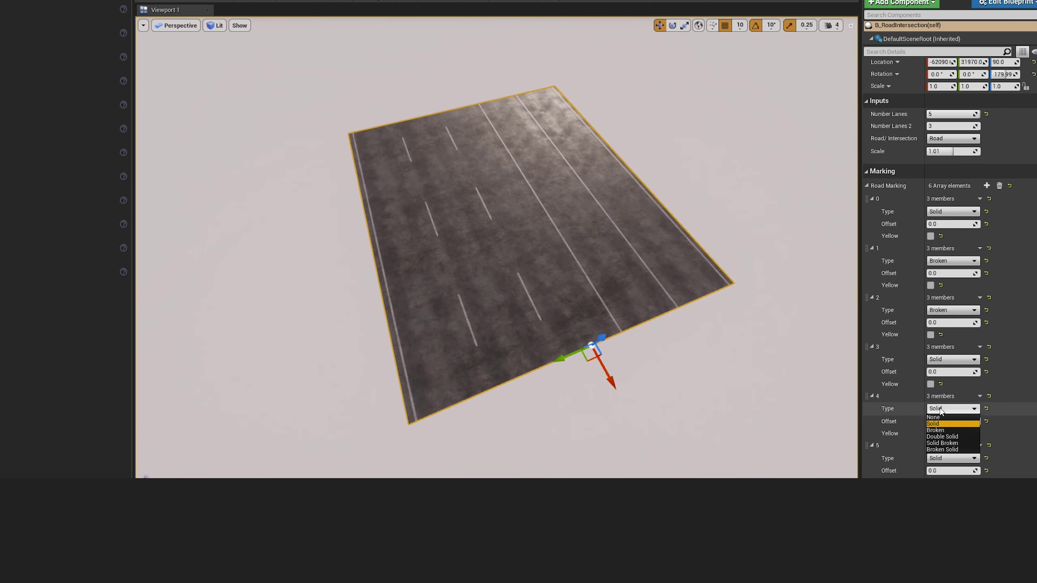
Make marking 3 a broken line and set the centre line to Double Solid
left_click(951, 359)
left_click(937, 384)
scroll(943, 327, "down", 1)
left_click(951, 293)
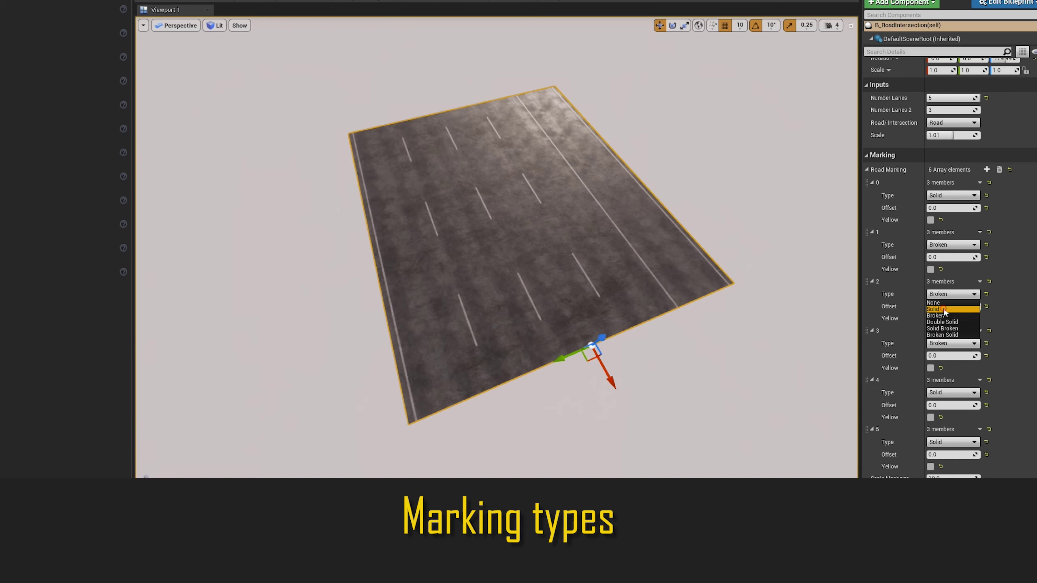
left_click(947, 294)
left_click(943, 297)
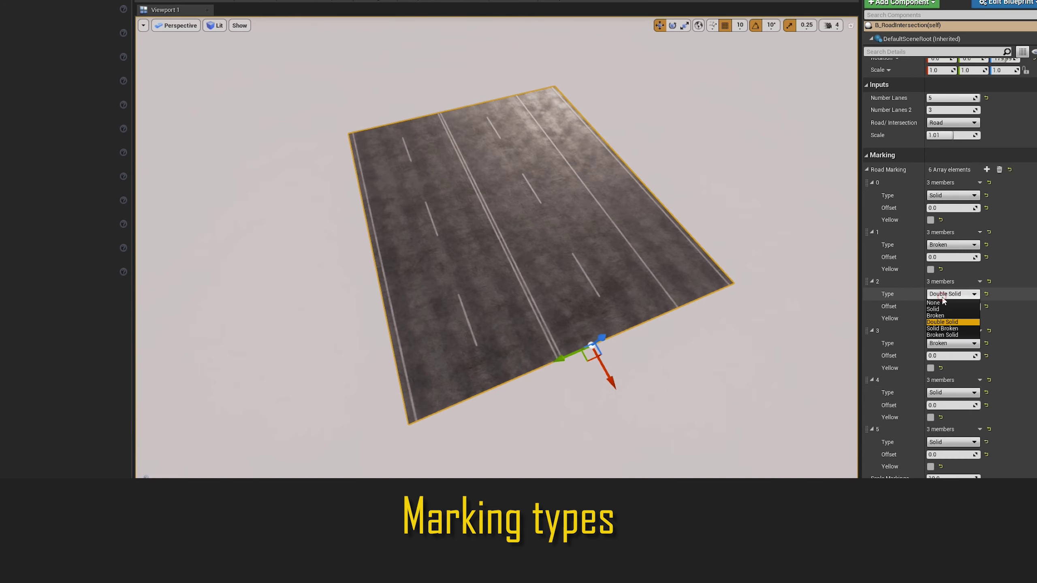
left_click(944, 328)
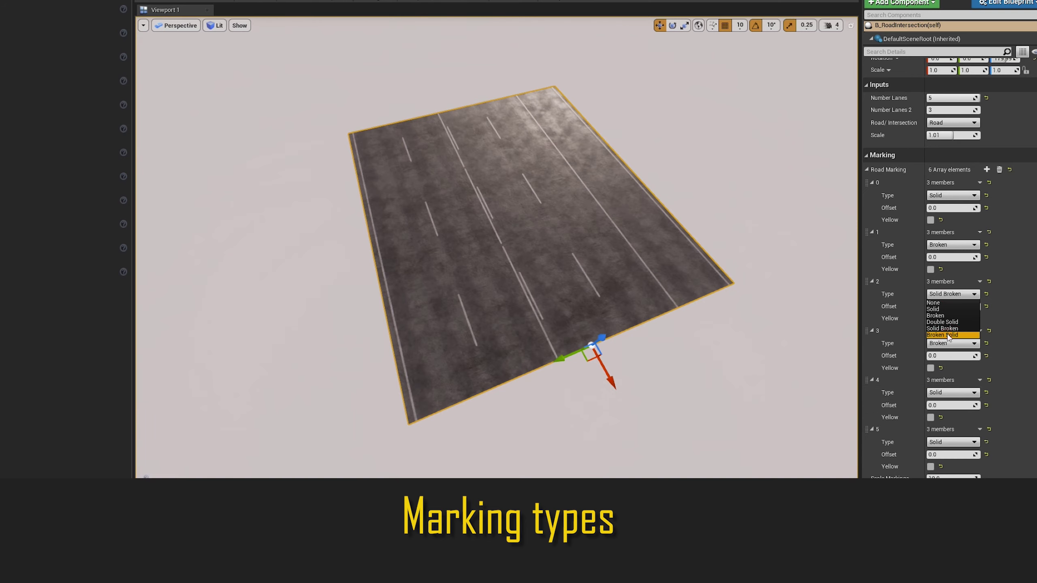
left_click(948, 336)
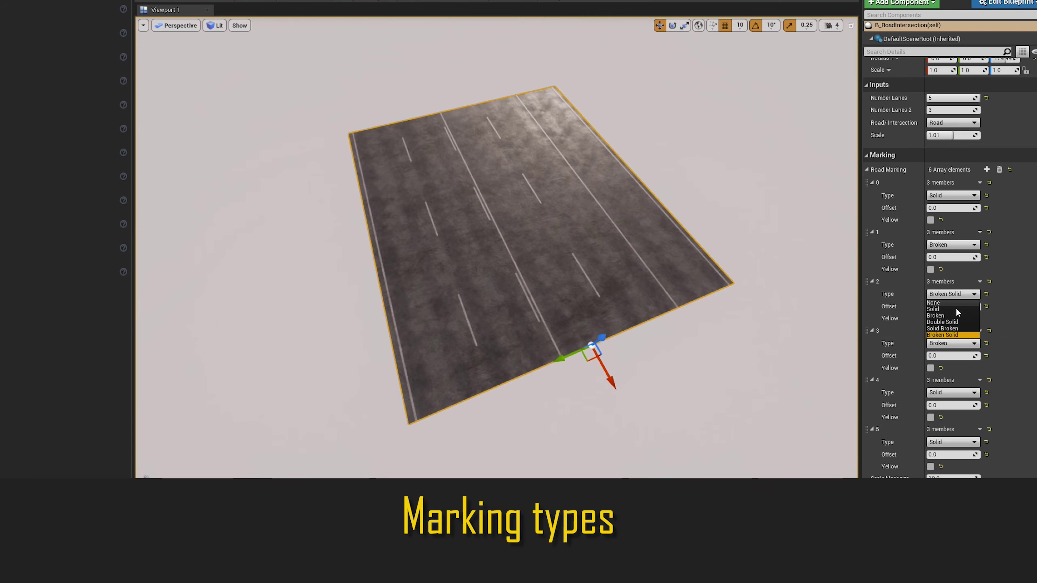
left_click(945, 322)
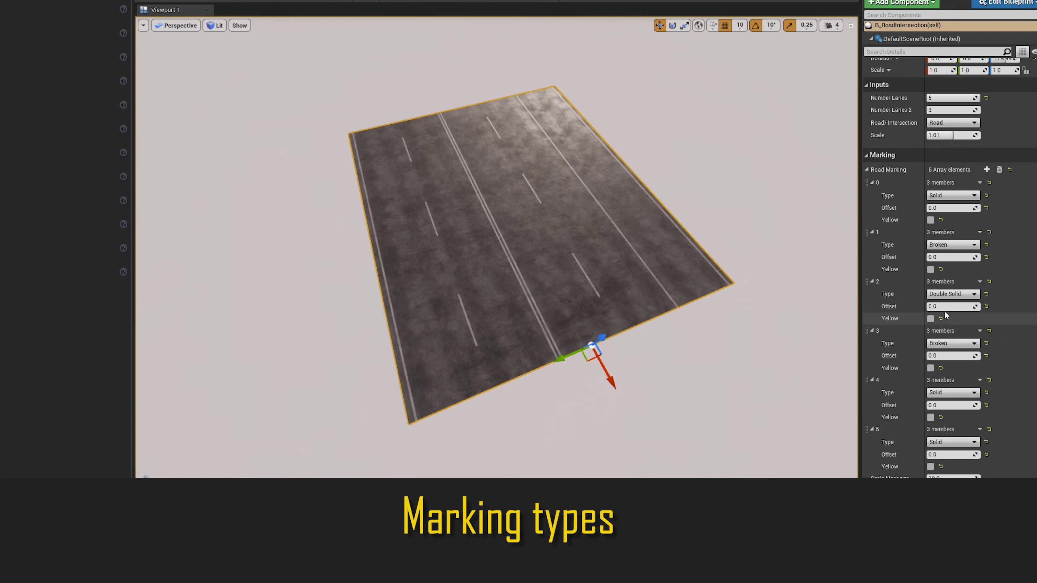
Turn both edge lines yellow and set Scale Markings to 10 after trying 15
left_click(931, 220)
left_click(931, 467)
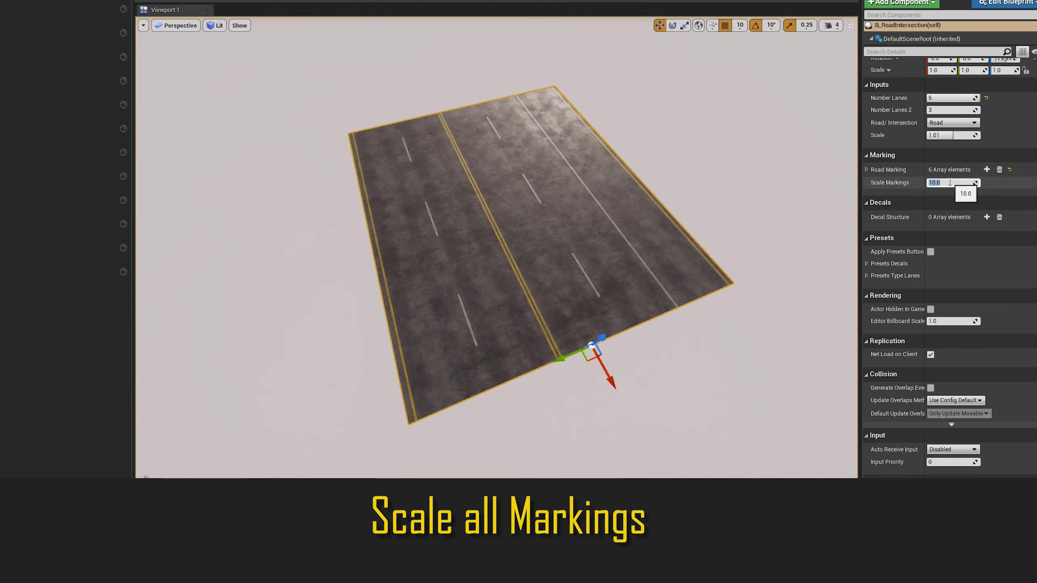
type("15")
key("Return")
type("10")
key("Return")
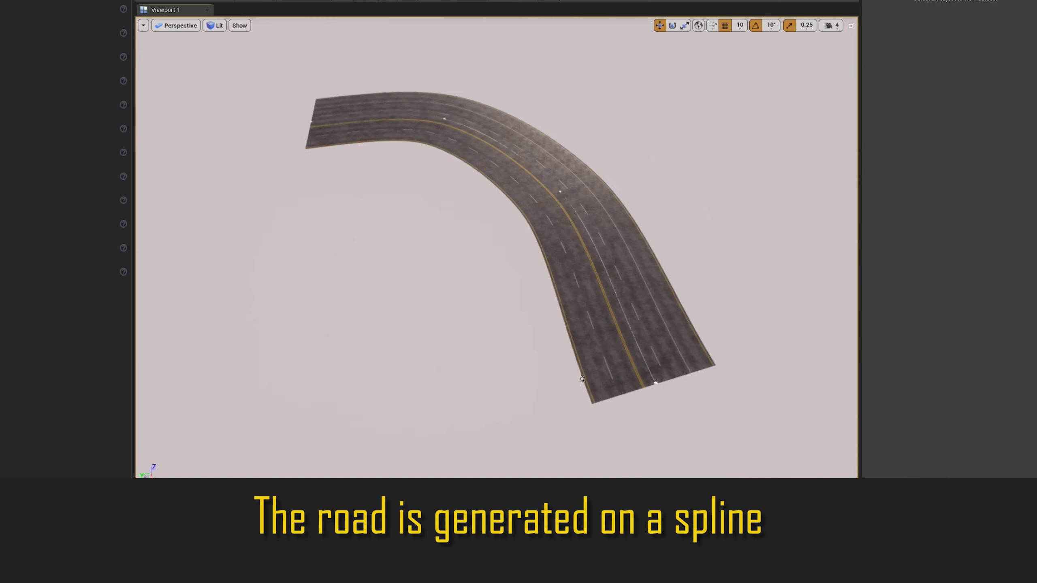
Apply presets to scatter decals along the road, then reapply to reshuffle them
scroll(605, 385, "down", 5)
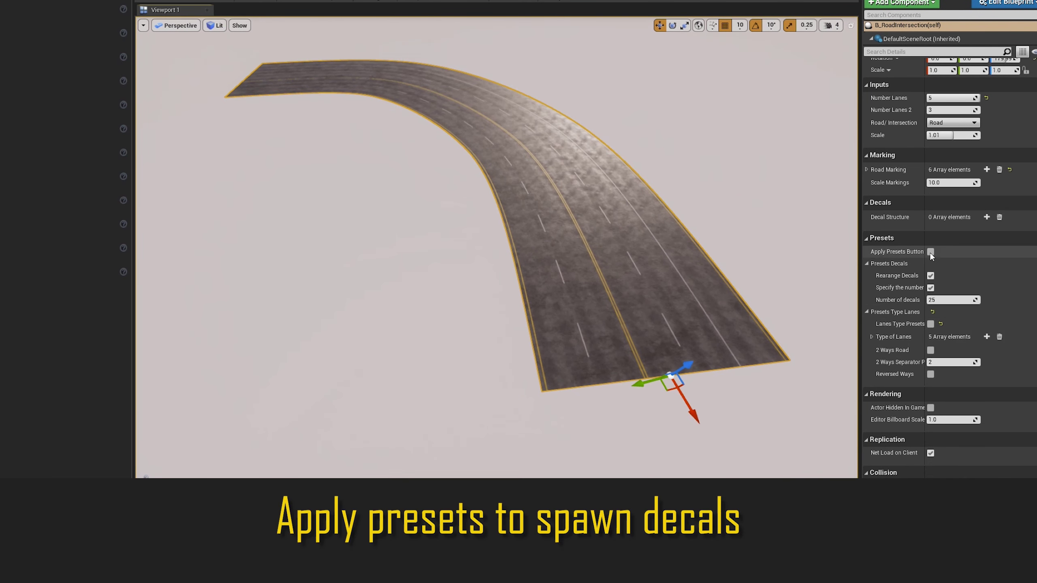
left_click(929, 252)
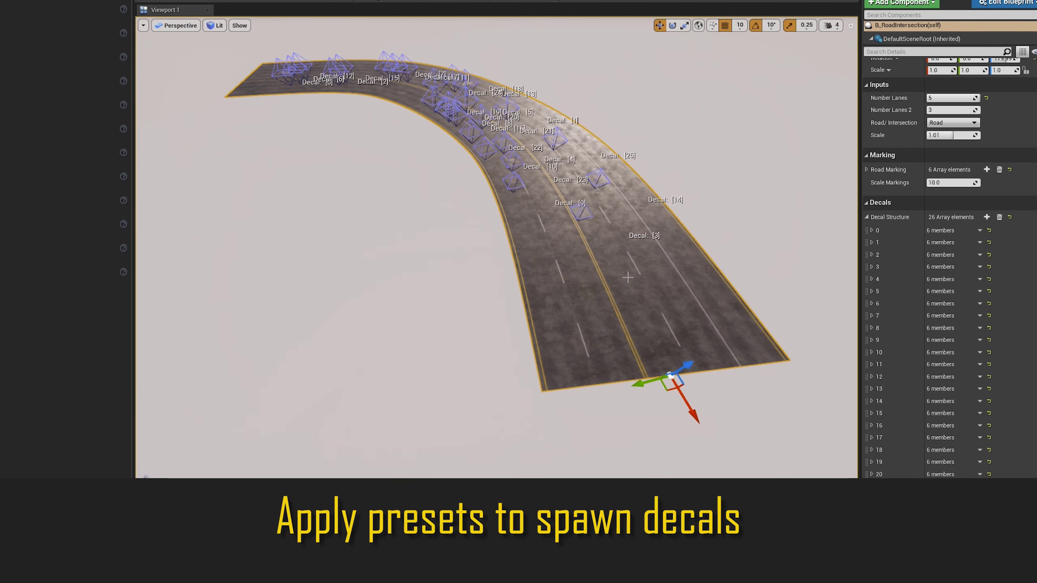
left_click(867, 217)
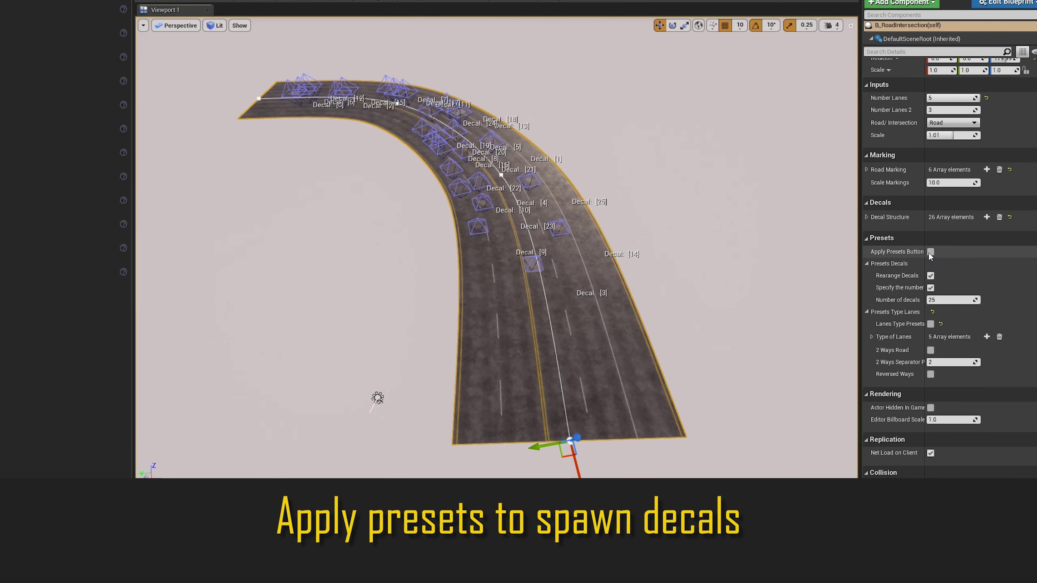
left_click(930, 252)
left_click(929, 251)
left_click(930, 252)
left_click(930, 252)
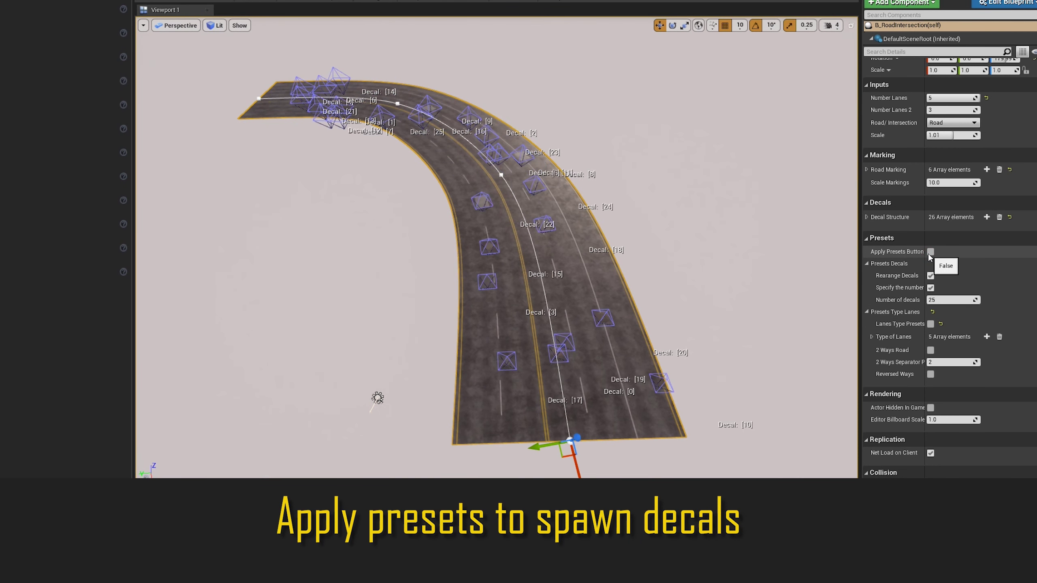
Enable Lanes Type Presets and expand the lane type list
left_click(930, 324)
left_click(872, 336)
left_click(947, 364)
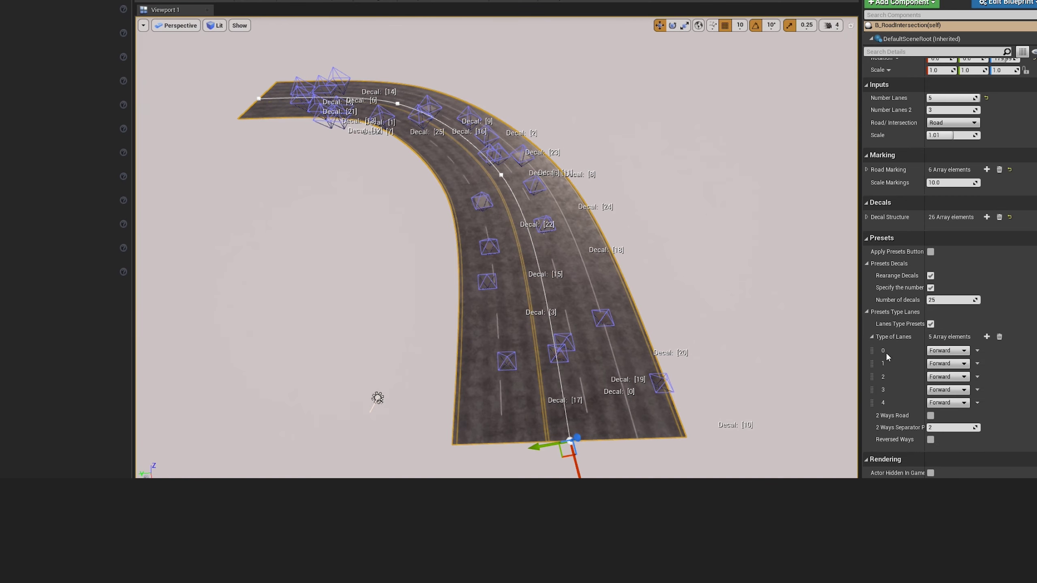
Set lane 1 to Forward-Left, disable decal rearranging and fixed count, and reapply presets
left_click(943, 391)
left_click(931, 288)
left_click(930, 275)
left_click(930, 251)
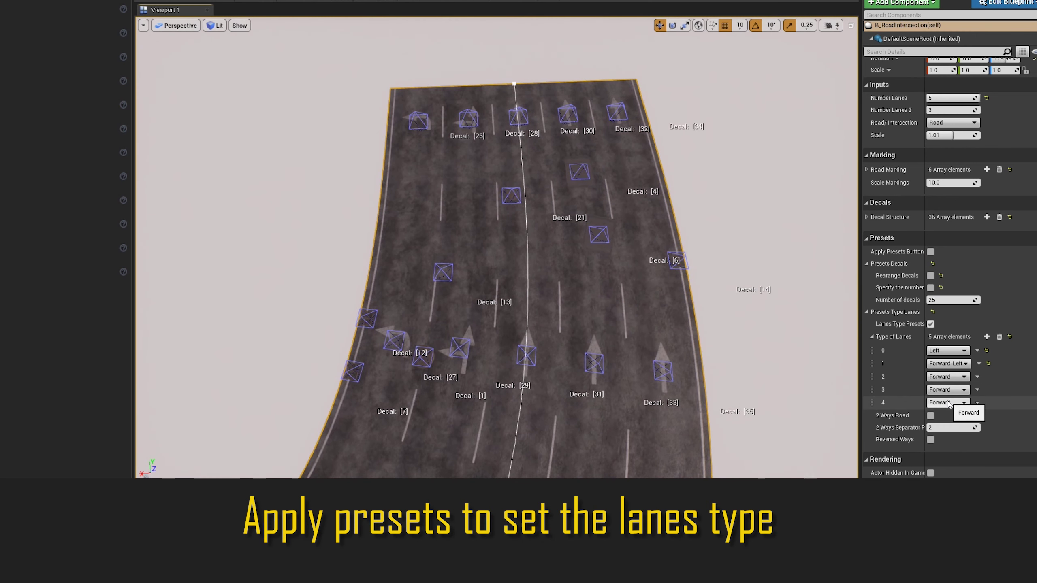
Set lane 4 to Only Buss, reapply presets, and change lane 3's lane type
left_click(940, 450)
left_click(947, 403)
left_click(939, 444)
left_click(930, 252)
left_click(947, 389)
left_click(939, 428)
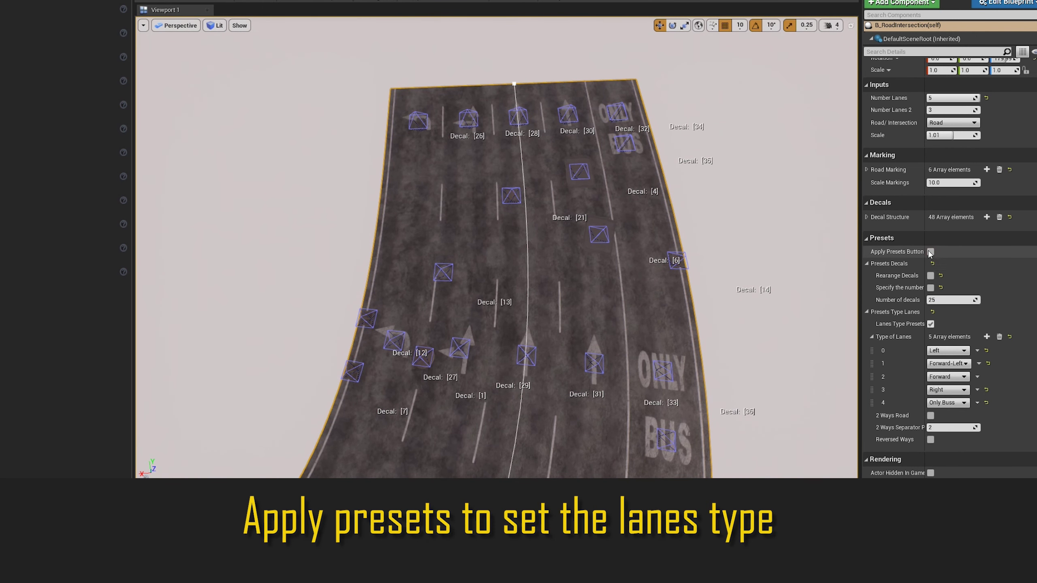
left_click(947, 390)
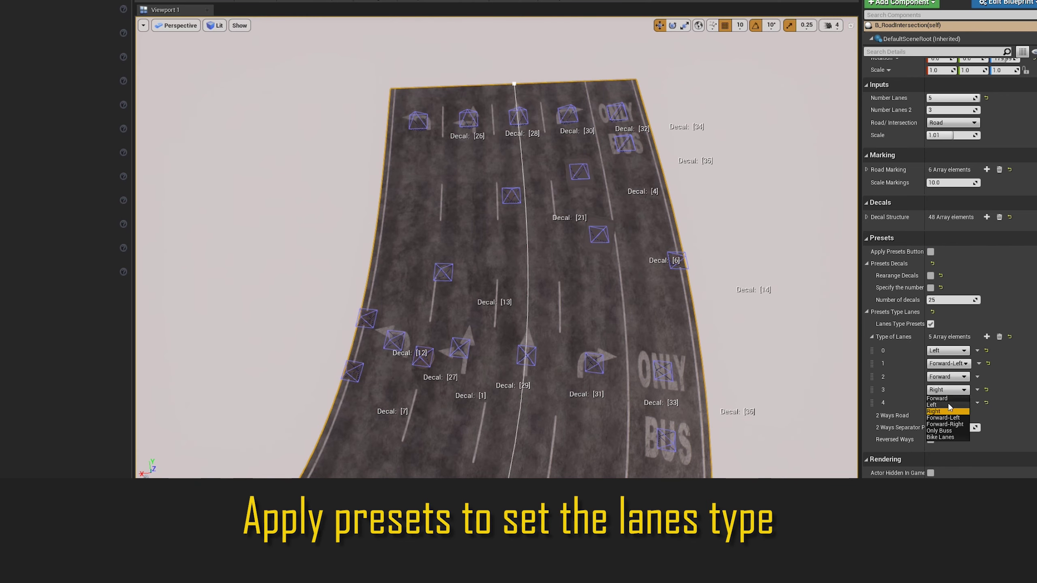
Set the 2 Ways Separator to 1 and reapply presets to rebuild the lane decals
right_click_drag(510, 266, 408, 265)
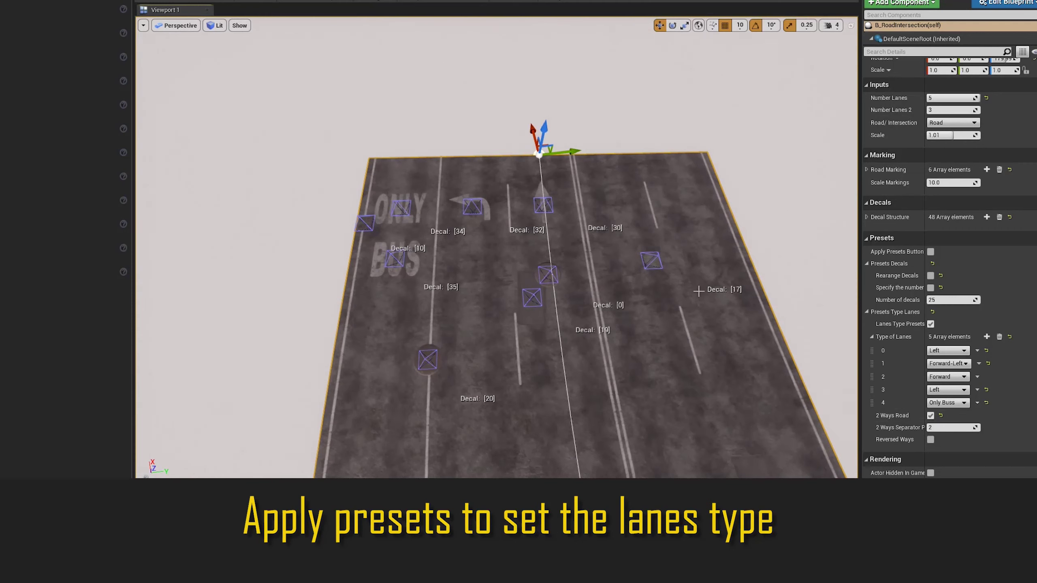
left_click(951, 427)
type("1")
key("Return")
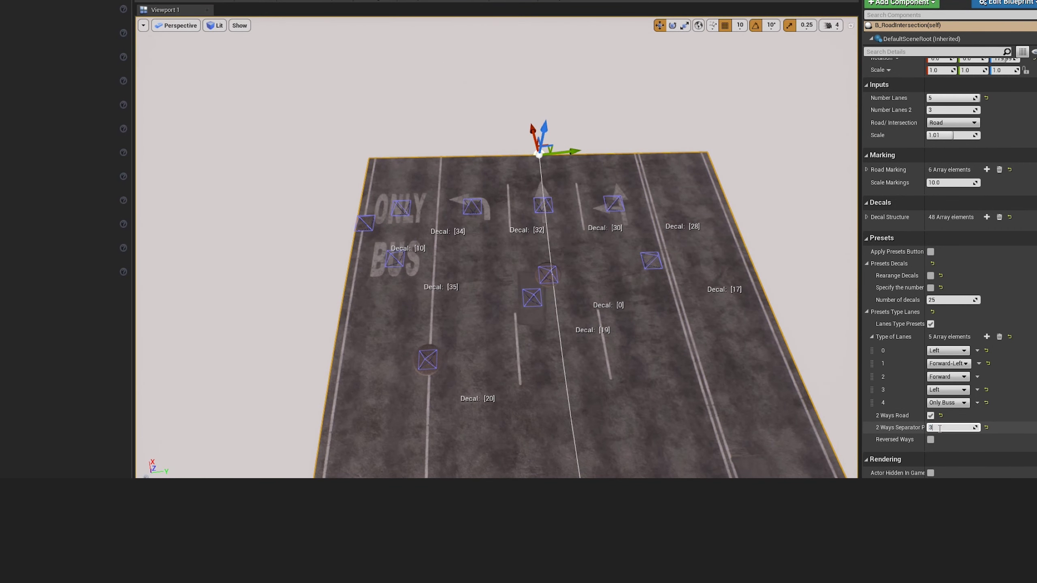
left_click(867, 263)
left_click(930, 251)
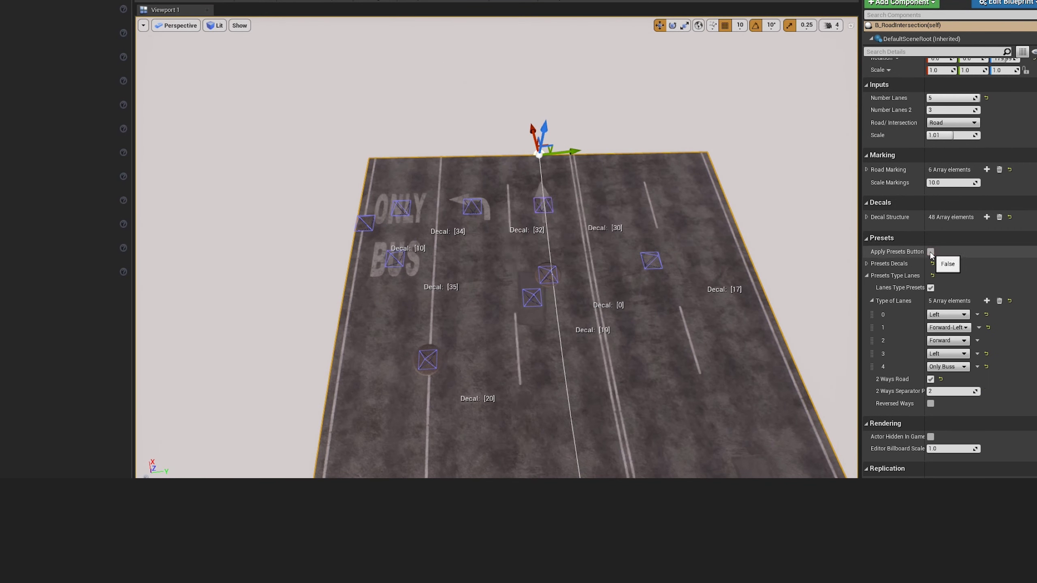
Change decal 16's type and move it to X 5925.46582, Y -500
key("Up")
key("Up")
key("Up")
key("Up")
key("Up")
key("Up")
key("Up")
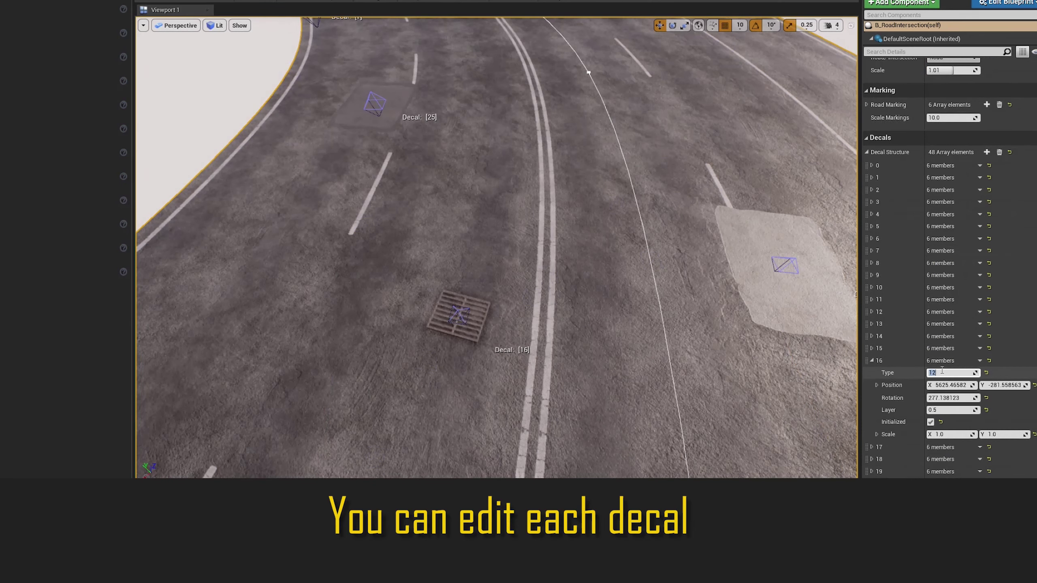
type("8")
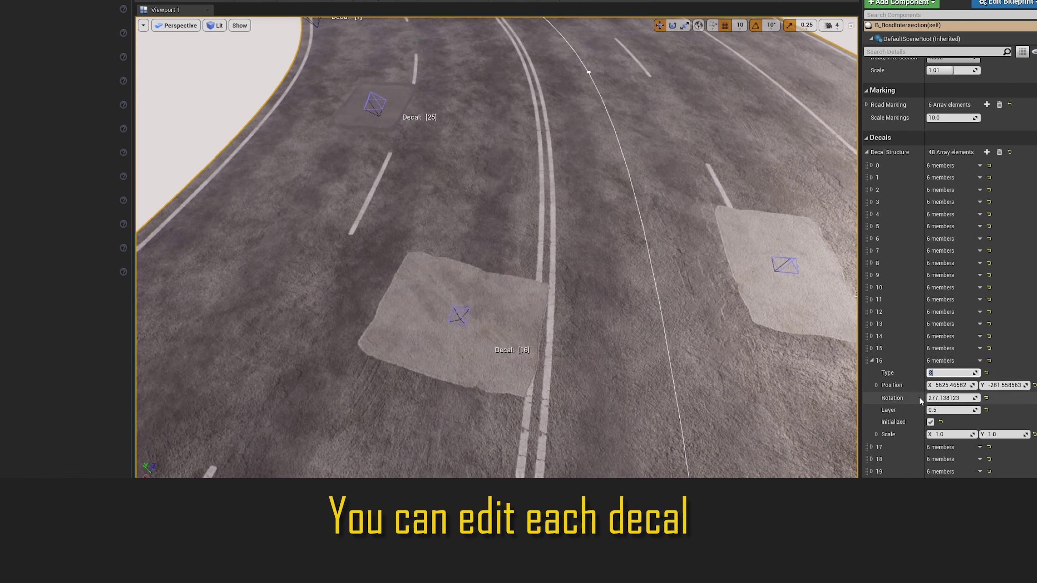
left_click(938, 386)
type("5925.46582")
key("Return")
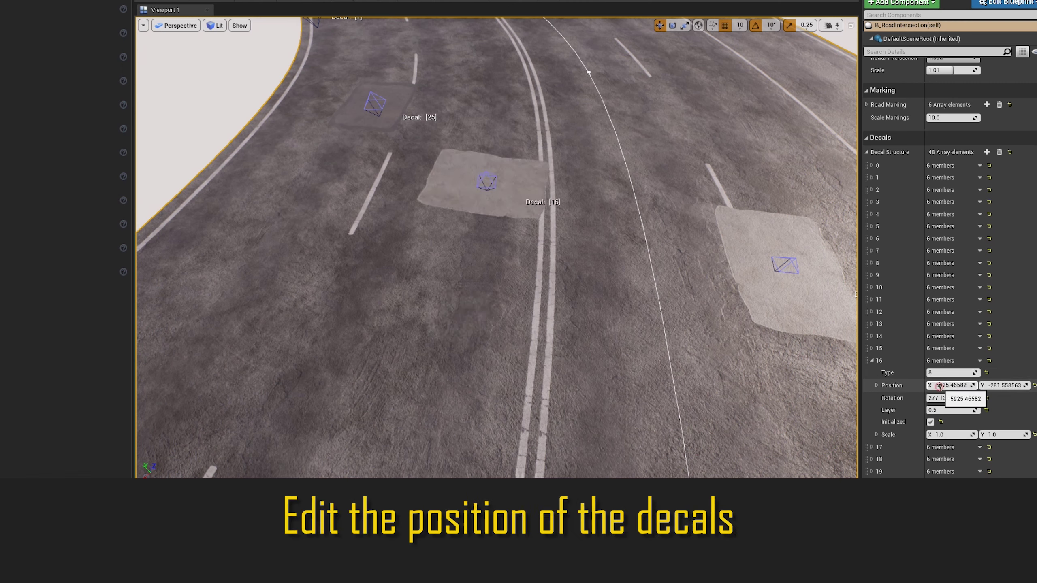
type("6225.46582")
left_click(1002, 385)
type("-500")
key("Return")
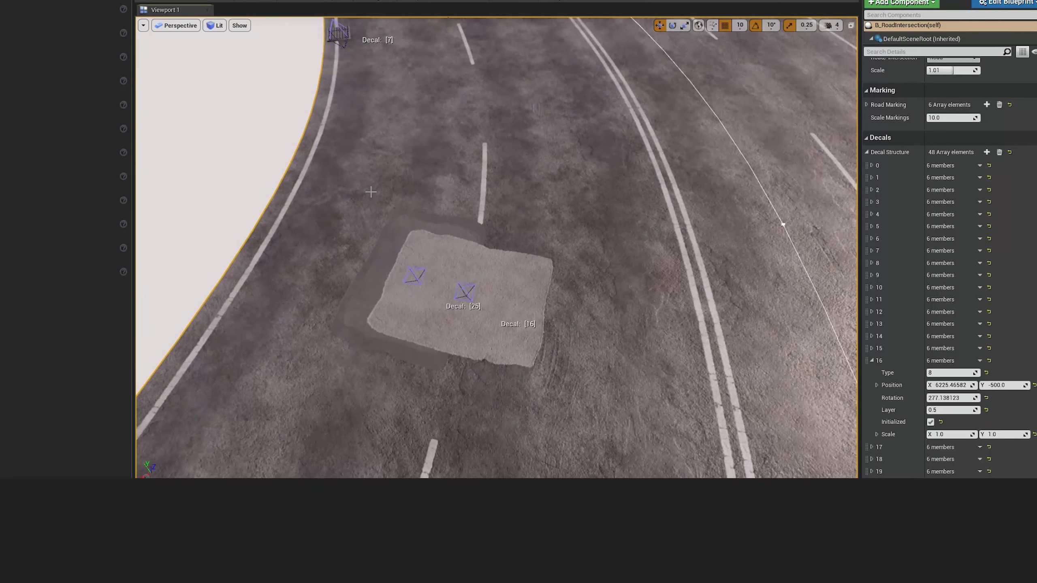
Set decal 16's Layer to 0.7 above decal 25 and keep its Scale X at 1
type("0.1")
key("Return")
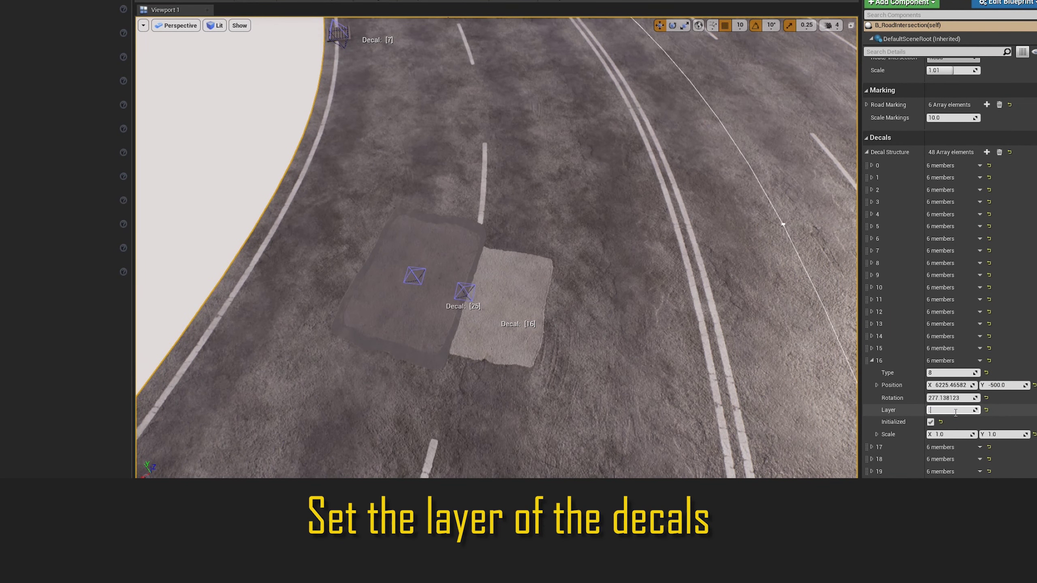
type("0.7")
key("Return")
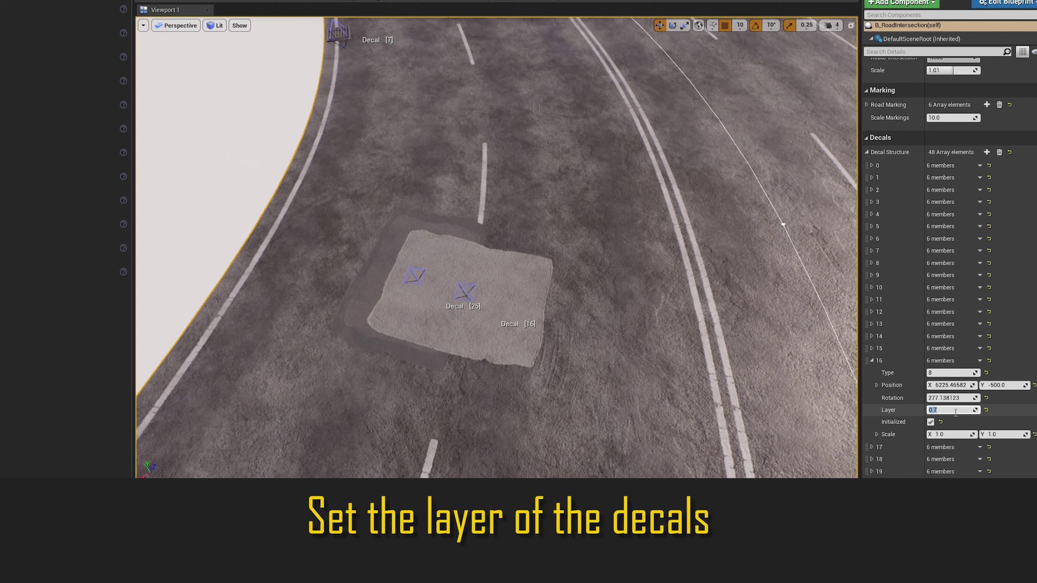
left_click(948, 433)
key("Return")
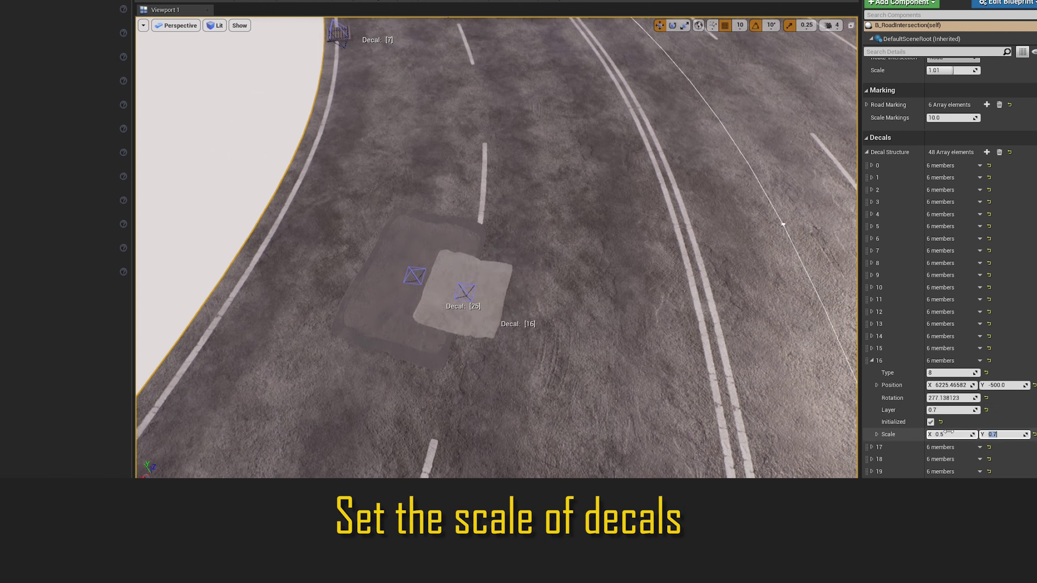
left_click(948, 433)
type("1")
key("Return")
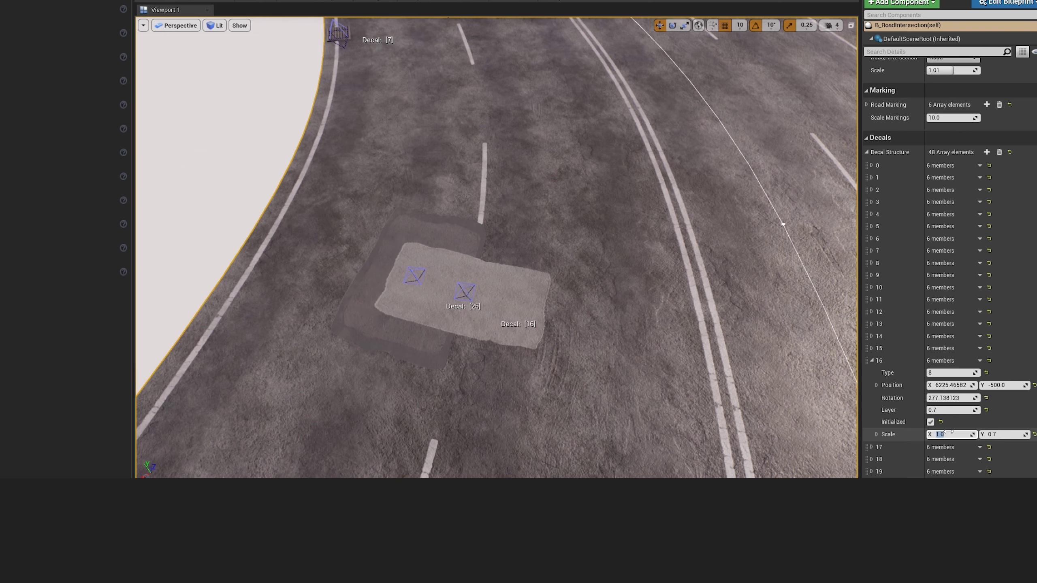
left_click(877, 137)
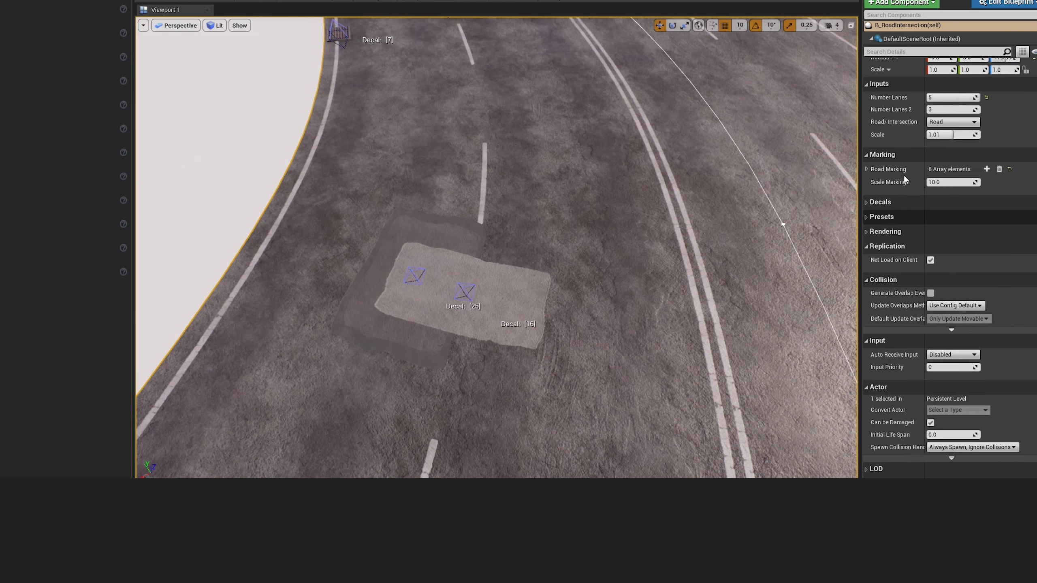
Frame the road and bend its far end toward the upper right
key("f")
left_click_drag(378, 103, 702, 98)
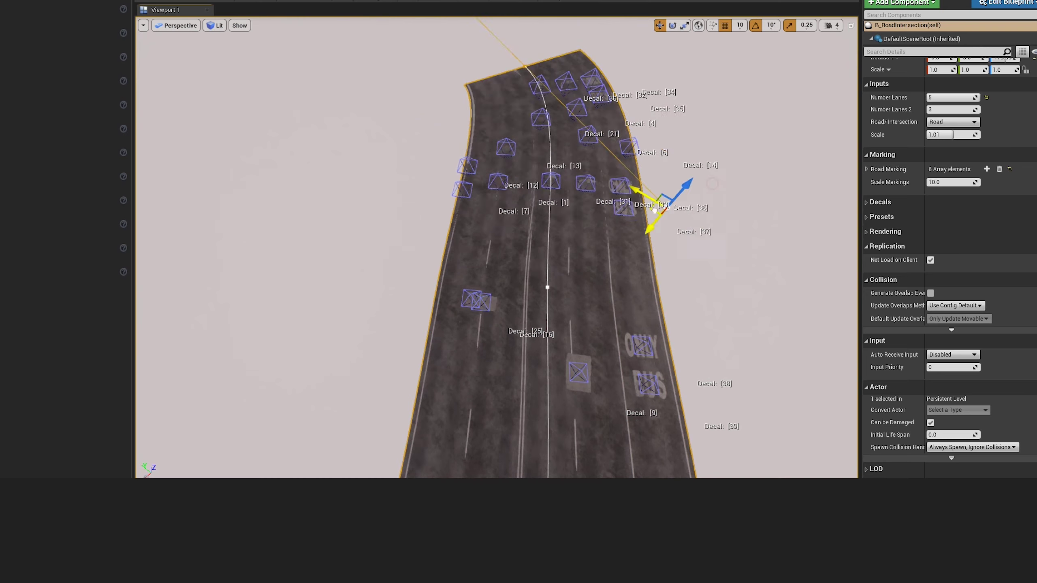
left_click_drag(702, 98, 764, 115)
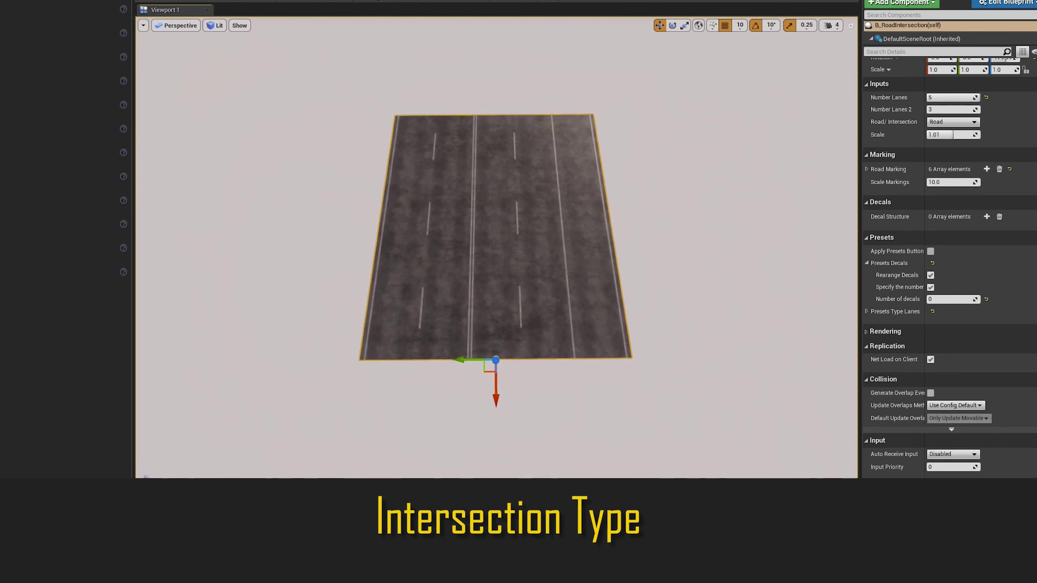
Make the road piece a T Intersection with Number Lanes and Number Lanes 2 at 5
left_click(951, 138)
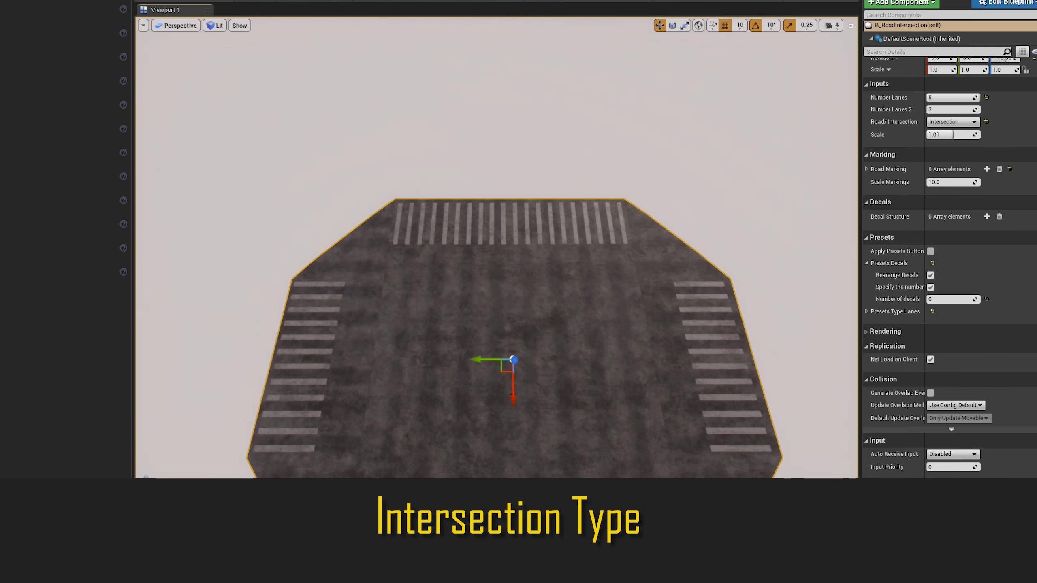
left_click(935, 98)
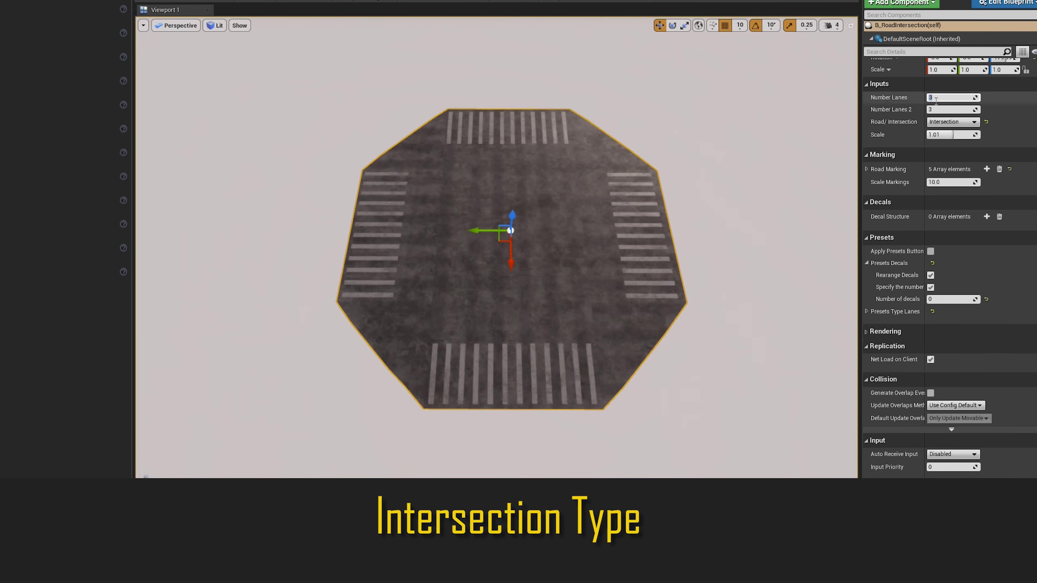
type("5")
key("Return")
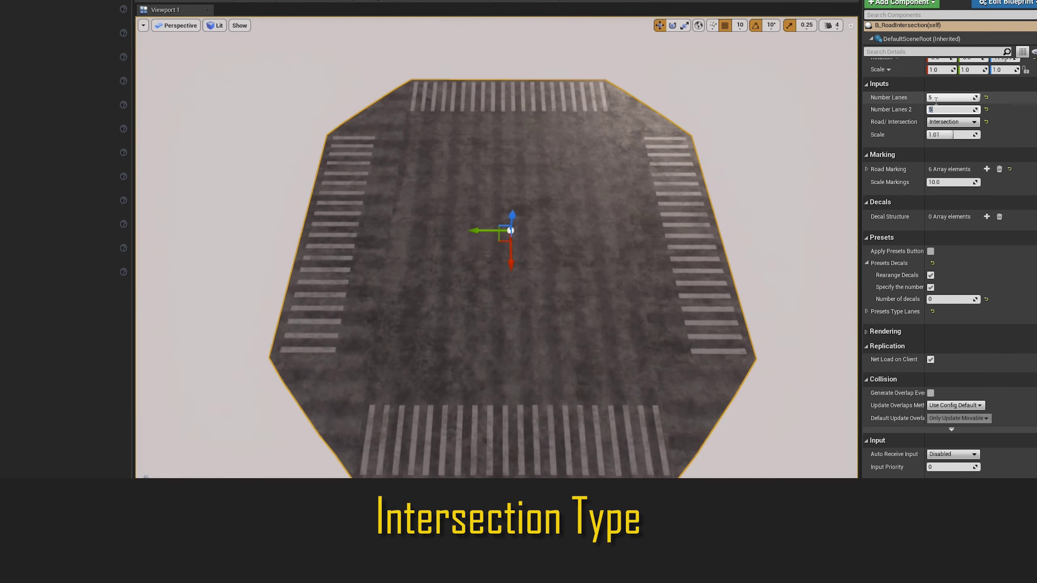
type("53")
key("Return")
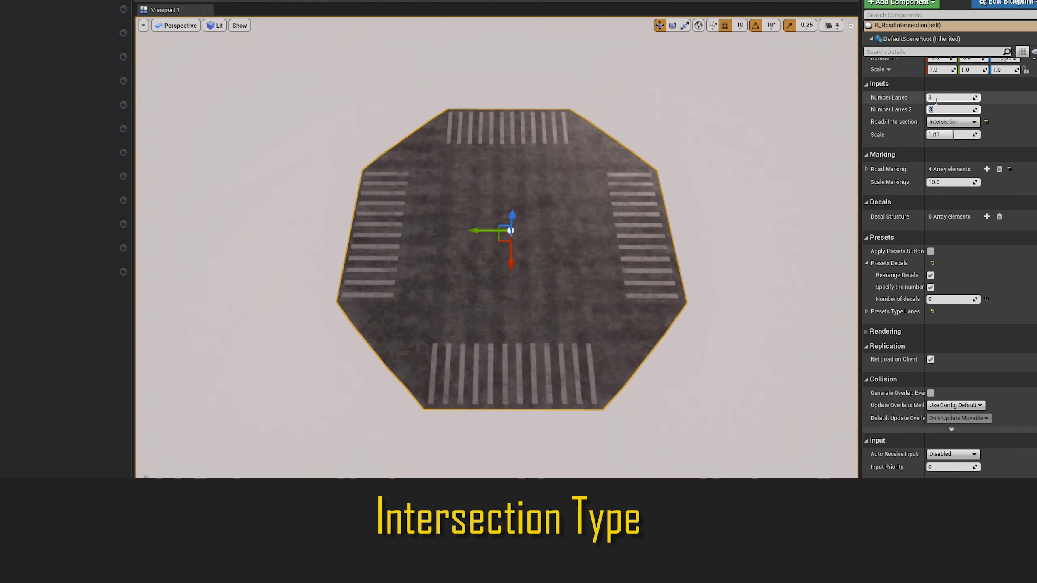
type("4")
left_click(947, 144)
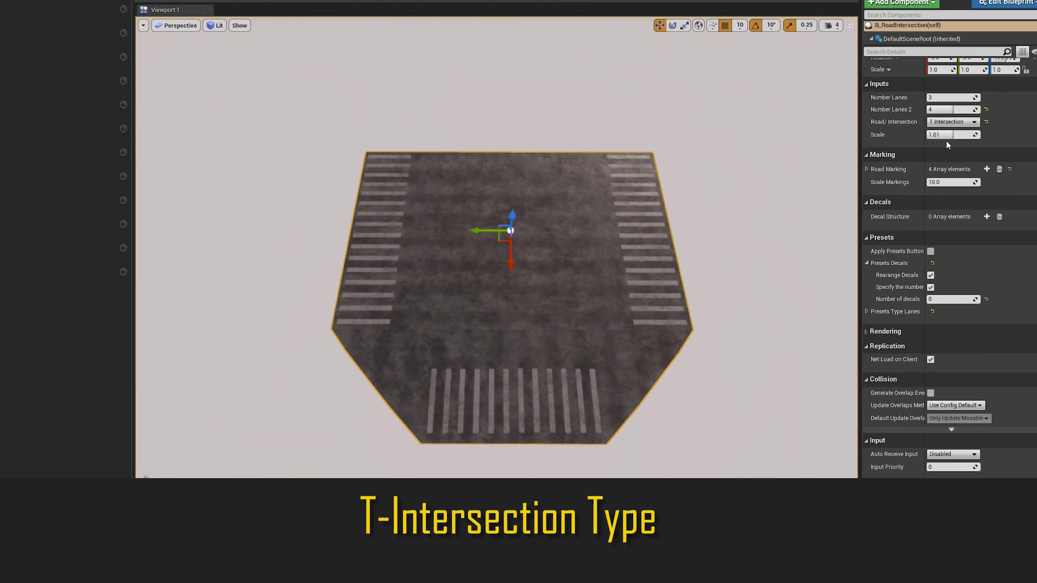
type("5")
key("Tab")
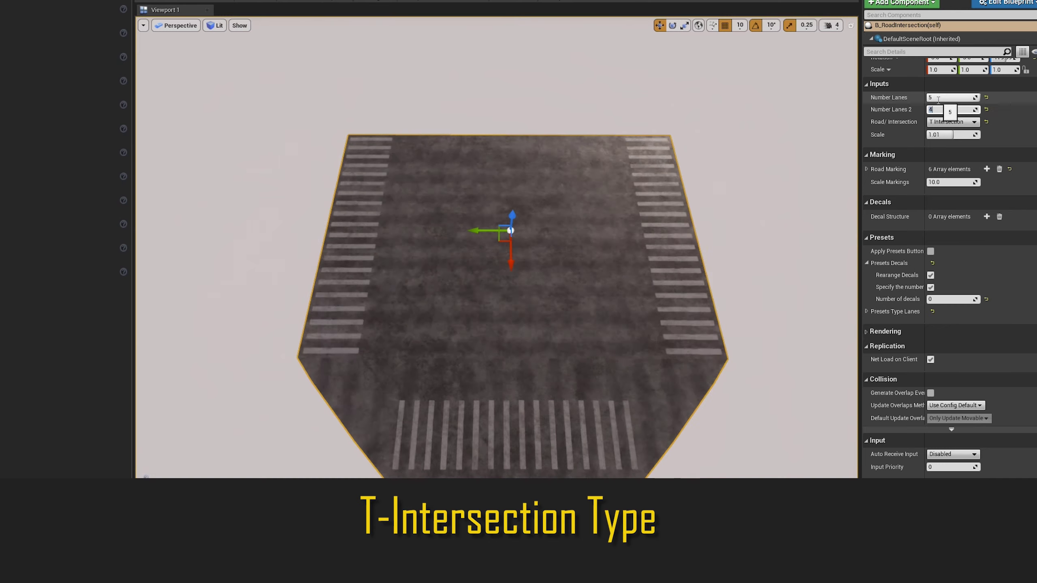
type("5")
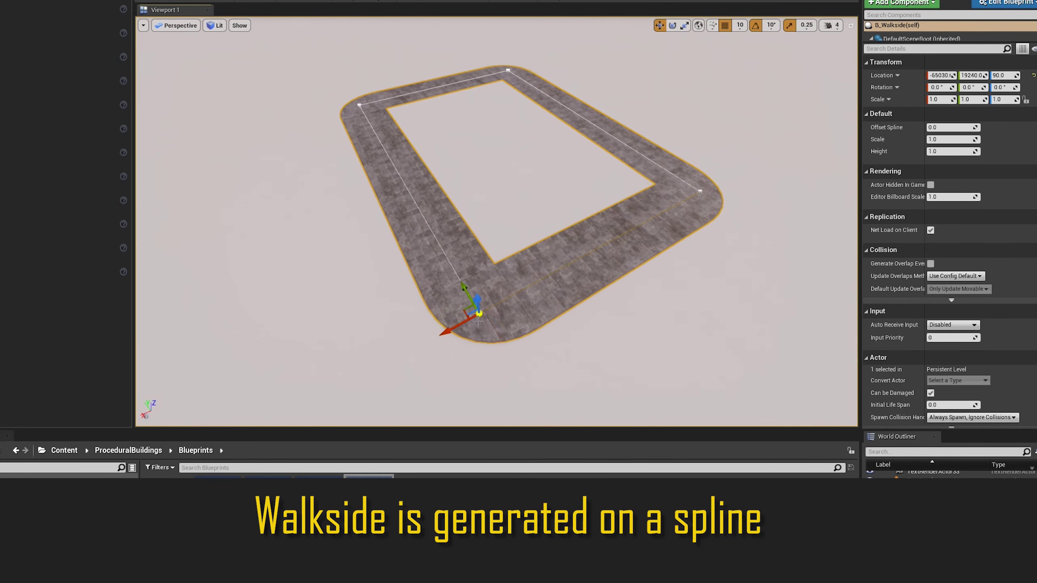
Move a walkside corner and add a new spline point off the lower-left corner
left_click_drag(398, 347, 490, 297)
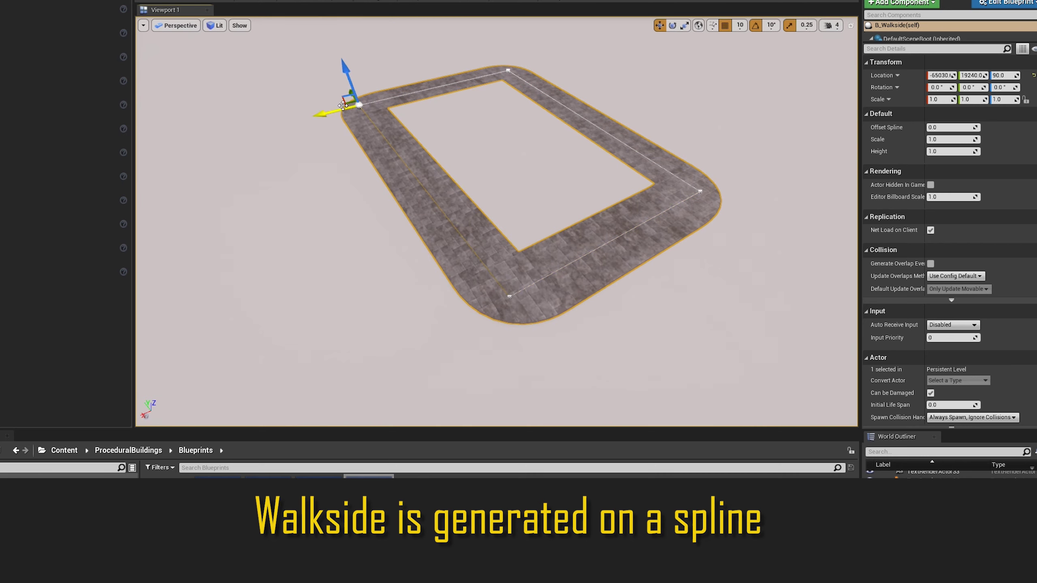
left_click_drag(343, 105, 286, 107, "alt")
mouse_move(373, 172)
left_mouse_down("alt")
mouse_move(270, 107)
mouse_move(141, 132)
left_mouse_up("alt")
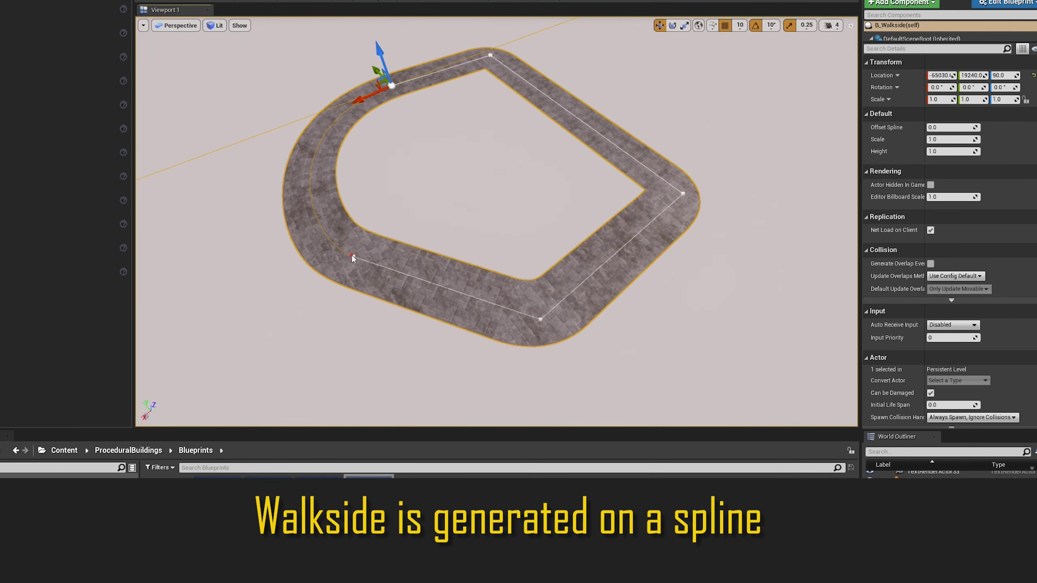
left_click(353, 258)
left_click_drag(345, 261, 343, 244)
Select the walkside's main spline and set the left side's point type to Linear
left_click(395, 90)
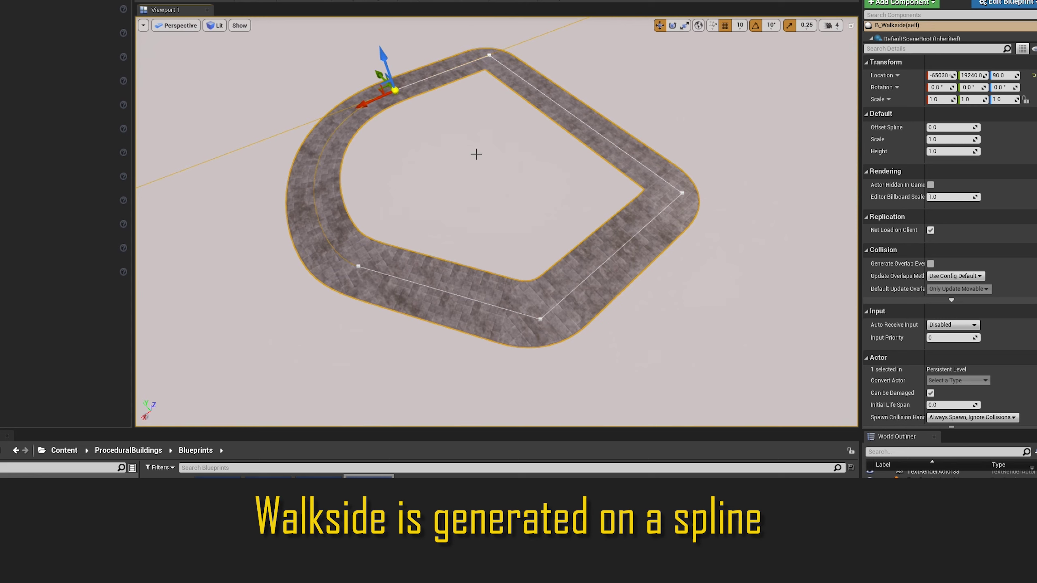
left_click_drag(907, 42, 907, 76)
left_click(911, 48)
left_click(957, 399)
left_click(947, 429)
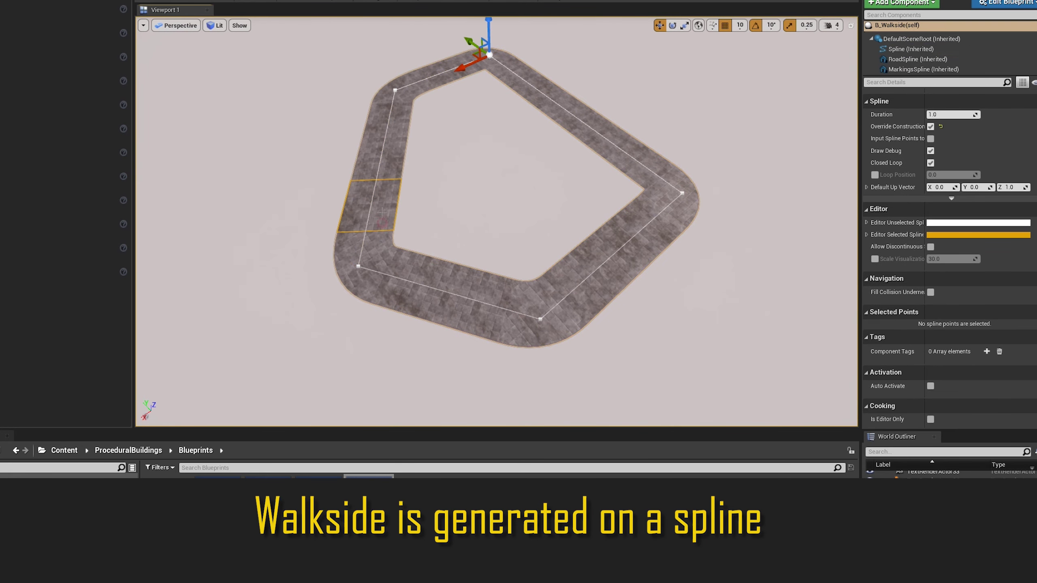
left_click(384, 256)
left_click(948, 106)
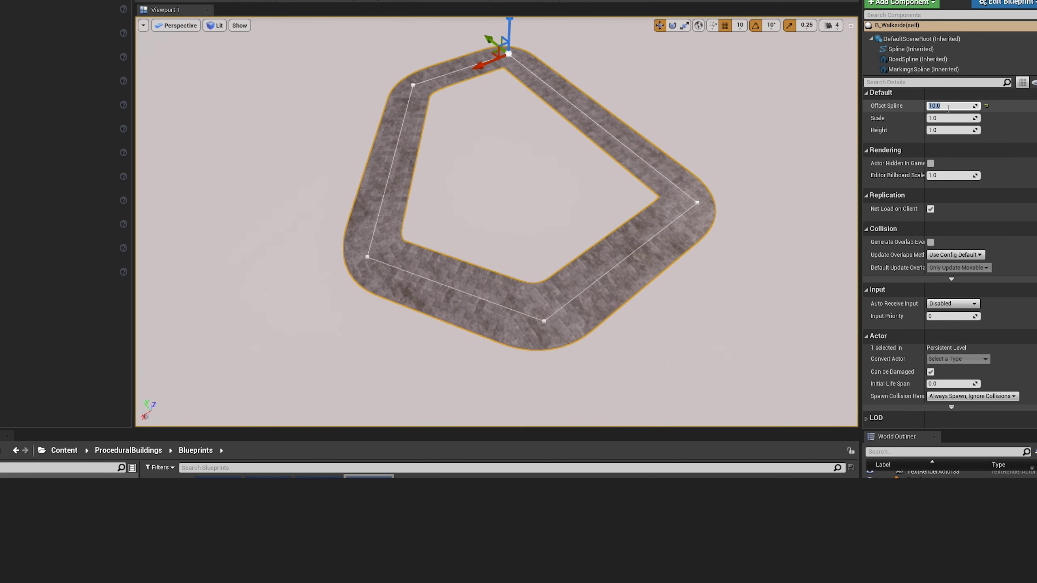
Set Offset Spline to 200, placing the walkside on the spline's outer side
type("200")
key("Return")
type("-2")
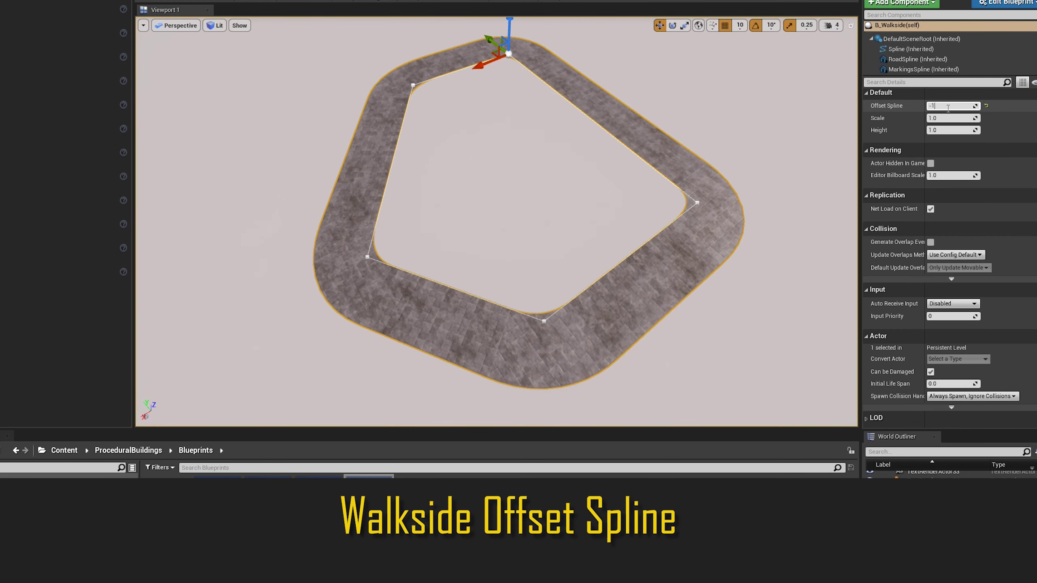
type("0")
key("Return")
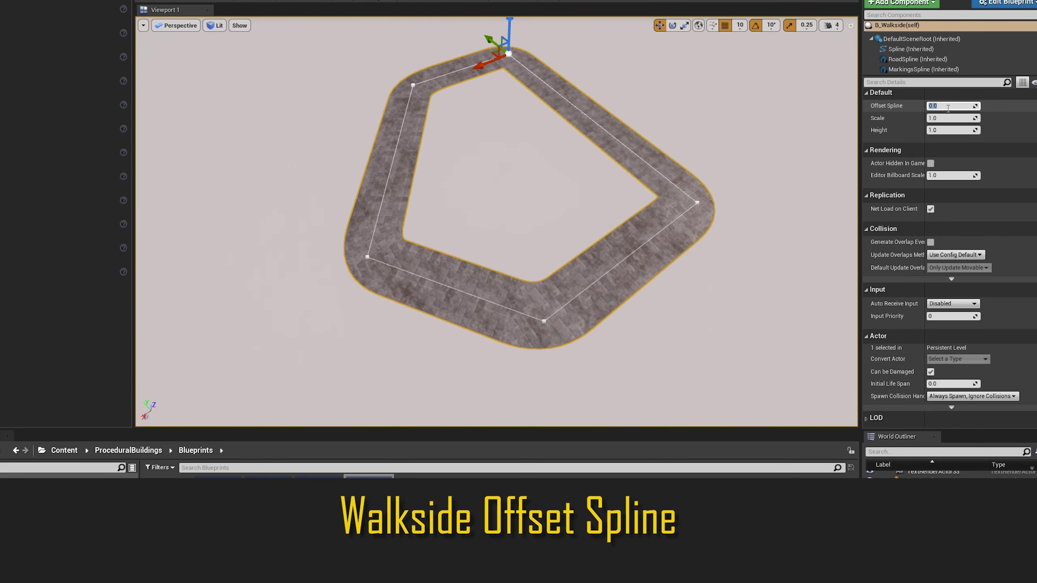
type("200")
key("Return")
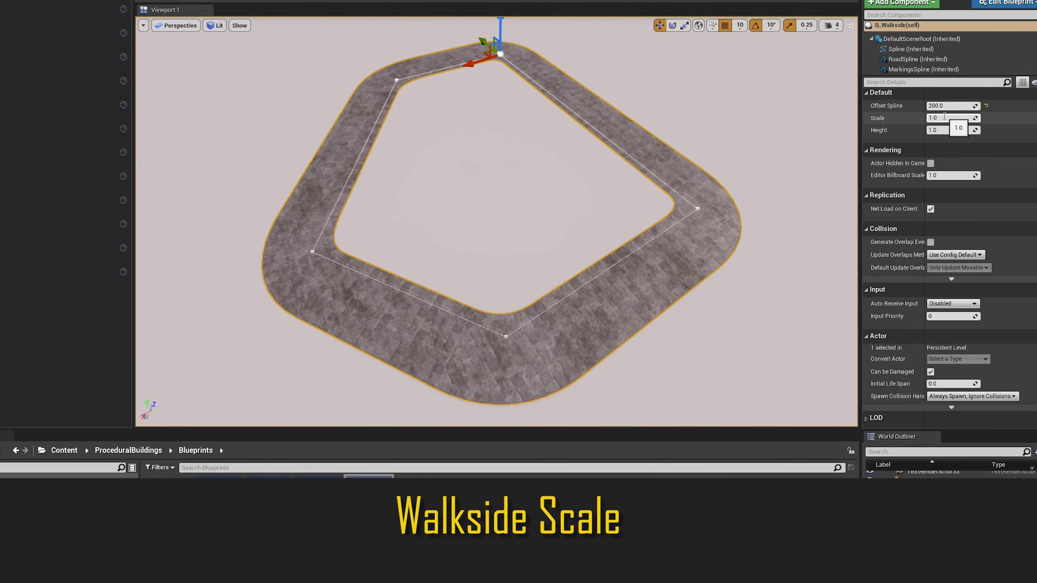
Enter 1.1 in the walkside's Scale field
left_click(939, 117)
type("1.1")
key("Return")
scroll(944, 117, "down", 1)
scroll(944, 116, "down", 1)
scroll(944, 116, "down", 1)
scroll(944, 116, "down", 1)
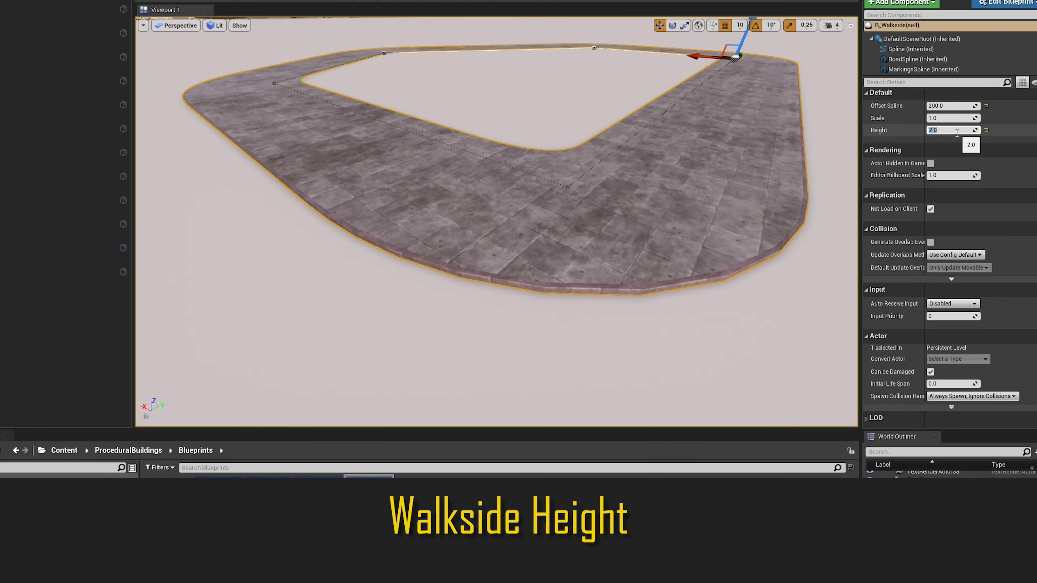
Vertex-paint a larger reflective puddle onto the walkside paving
scroll(956, 133, "up", 1)
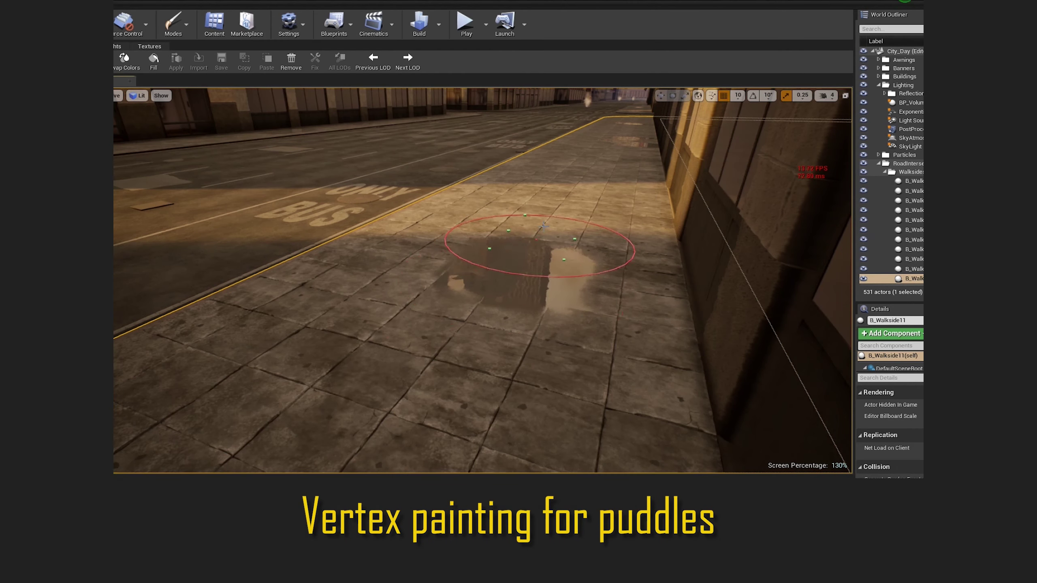
mouse_move(542, 226)
left_mouse_down()
mouse_move(412, 282)
mouse_move(533, 331)
left_mouse_up()
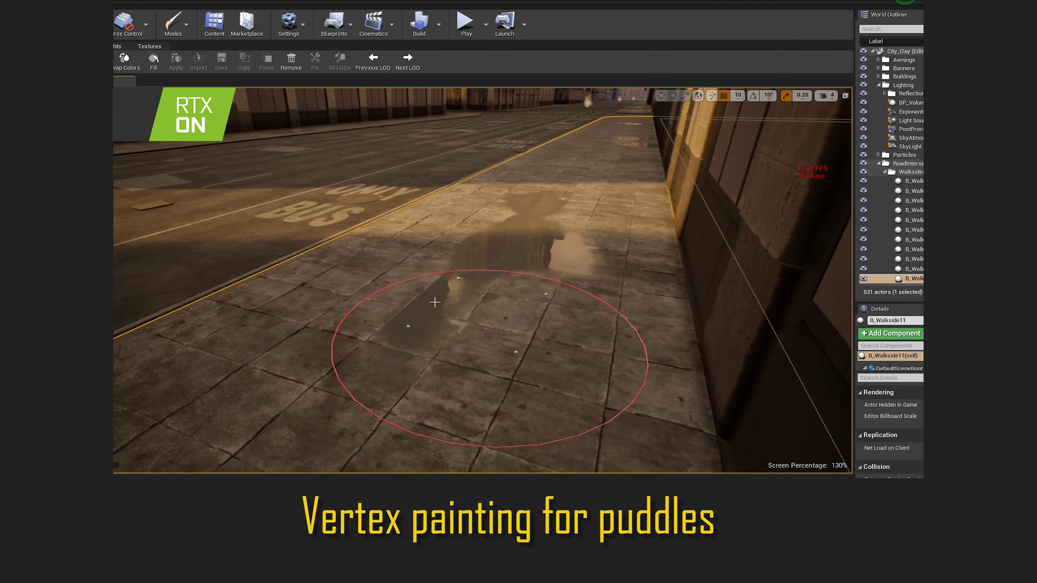